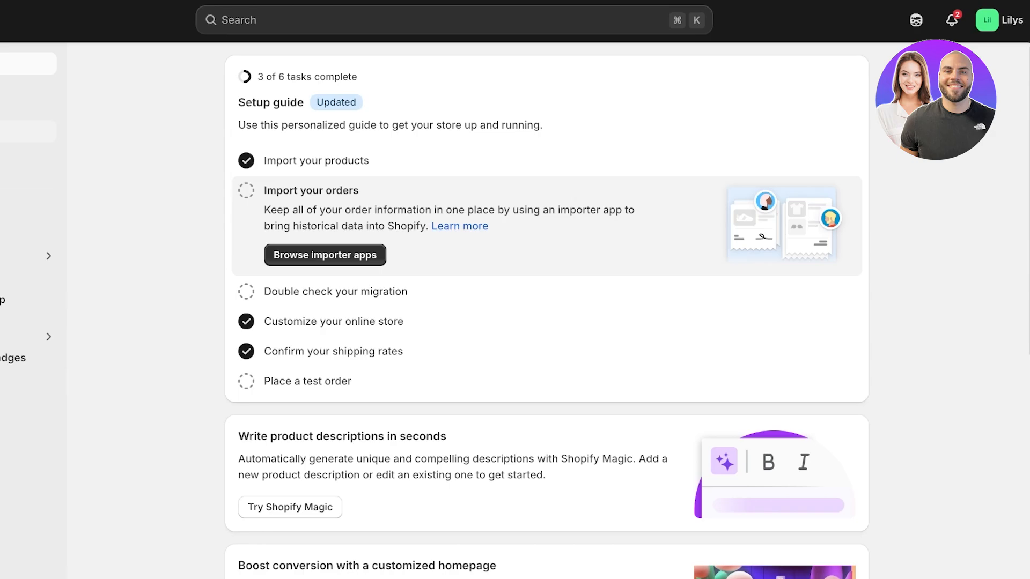
Step: Start a new product, upload the eyeshadow palette images SmokeyGlow_1 and SunsetGlow_1, and title it "Mini Eyeshadow"
{"action": "left_click", "coordinate": [54, 109]}
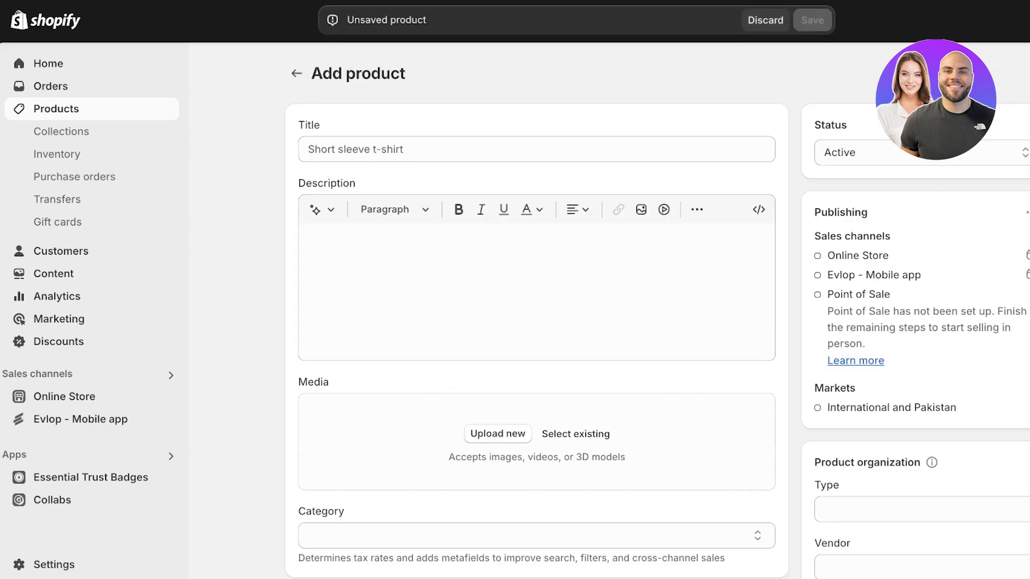
{"action": "left_click", "coordinate": [356, 149]}
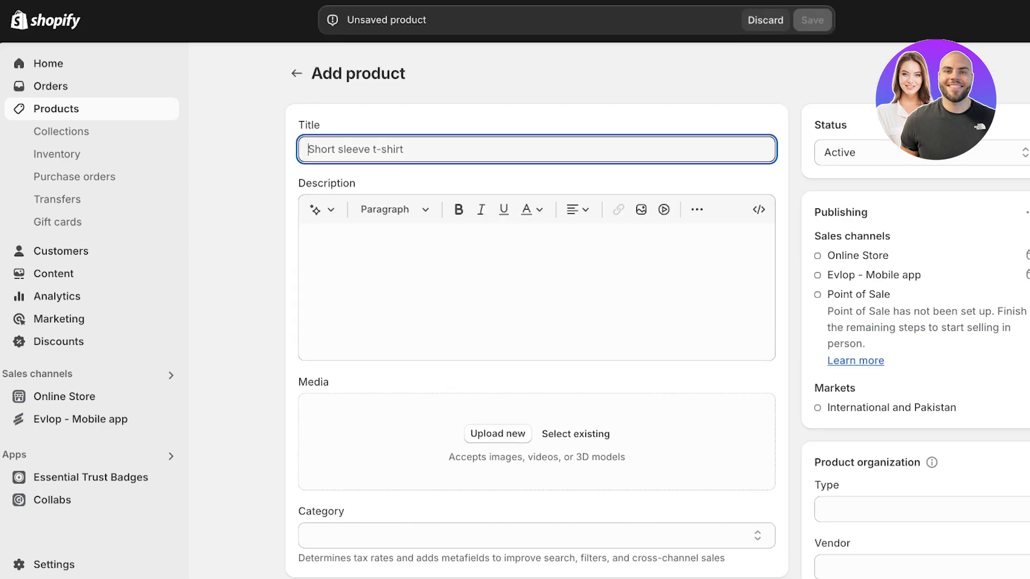
{"action": "left_click", "coordinate": [497, 433]}
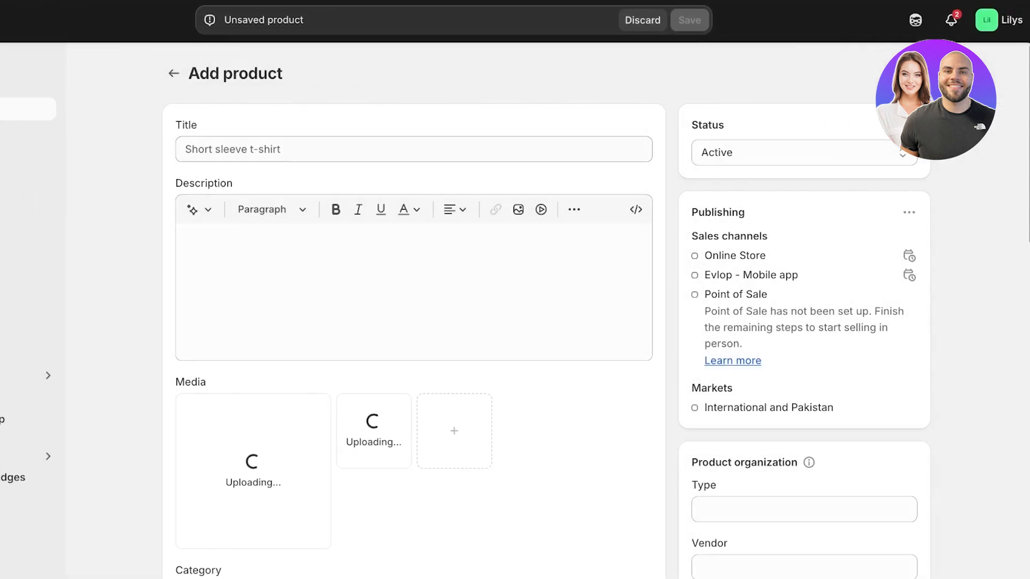
{"action": "left_click", "coordinate": [400, 150]}
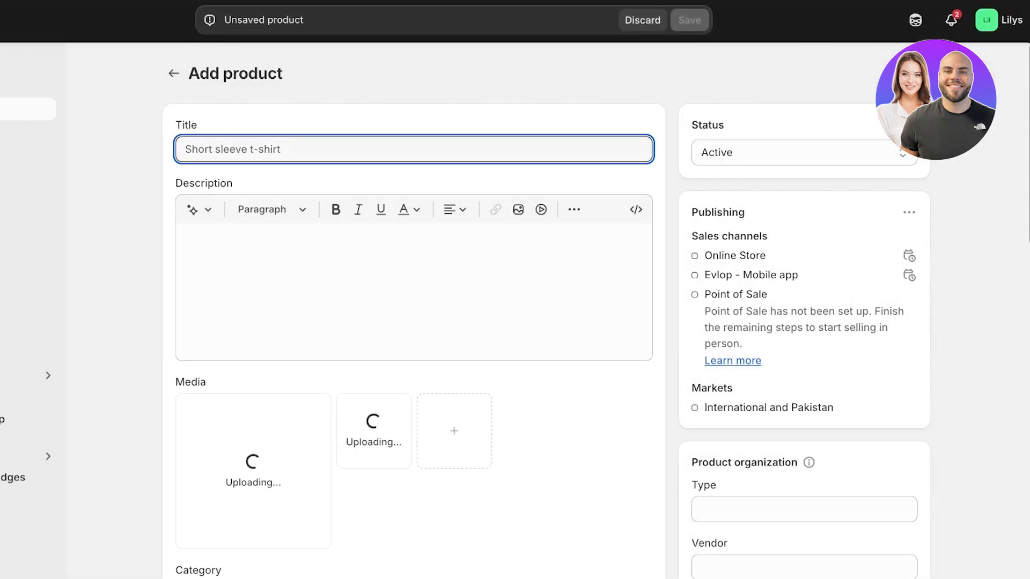
{"action": "type", "text": "Mini Eyeshadow"}
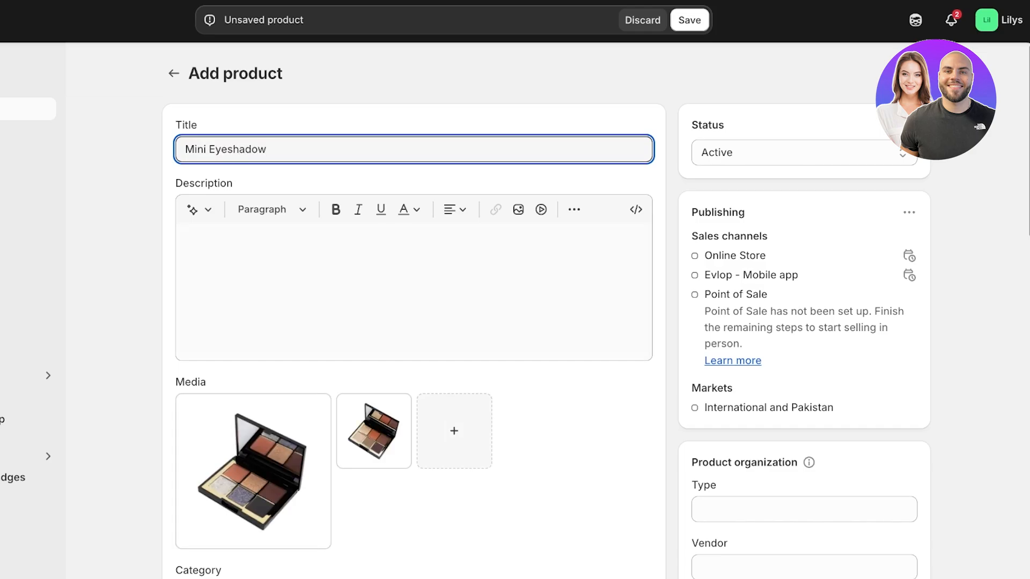
Step: Set the Mini Eyeshadow's stock quantity to 3432 and its price to Rs 44, and save the product
{"action": "scroll", "coordinate": [413, 311], "scroll_direction": "down", "scroll_amount": 10}
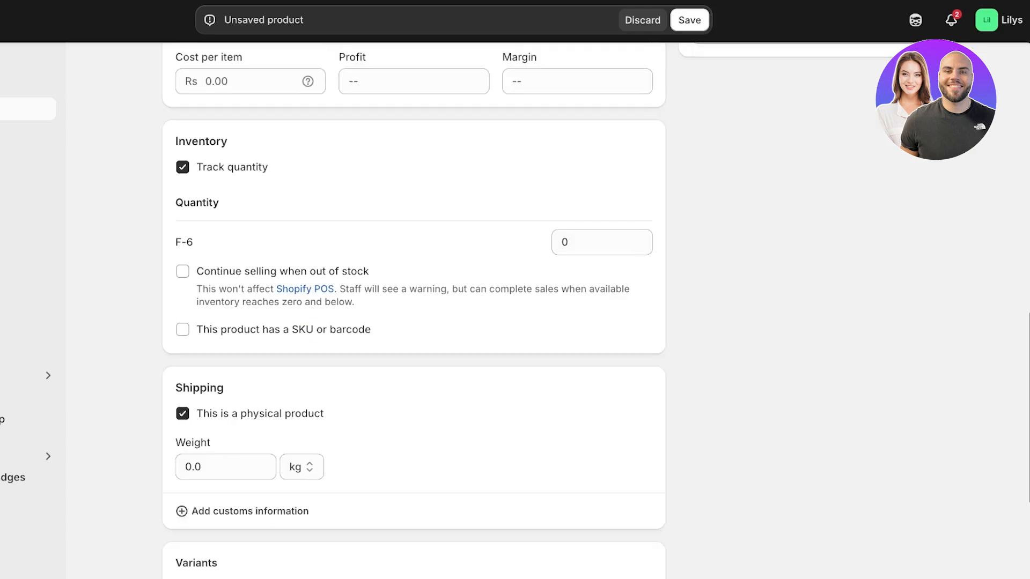
{"action": "left_click", "coordinate": [602, 242]}
{"action": "type", "text": "3400"}
{"action": "scroll", "coordinate": [602, 243], "scroll_direction": "up", "scroll_amount": 8}
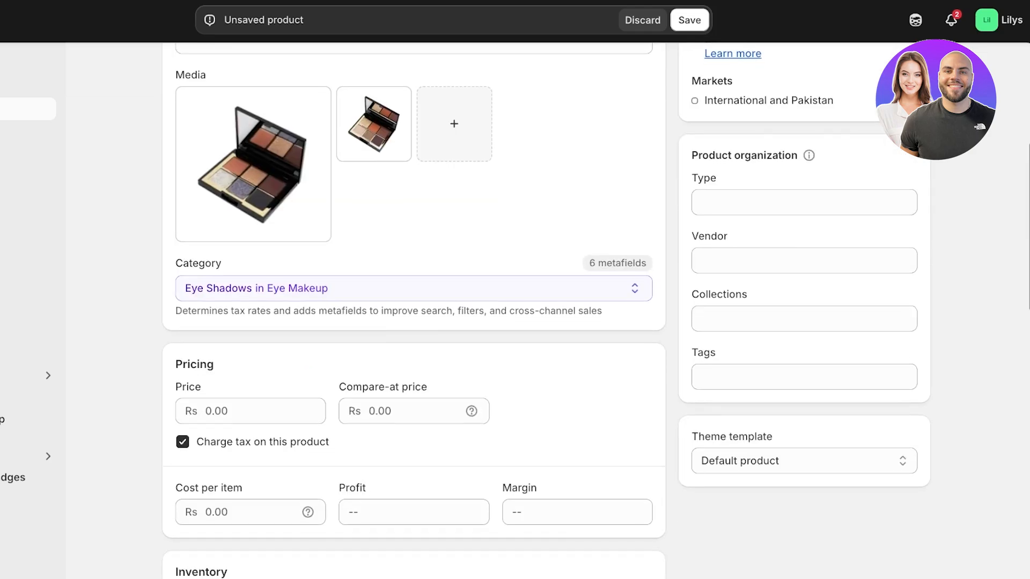
{"action": "left_click", "coordinate": [250, 411]}
{"action": "type", "text": "44"}
{"action": "left_click", "coordinate": [690, 20]}
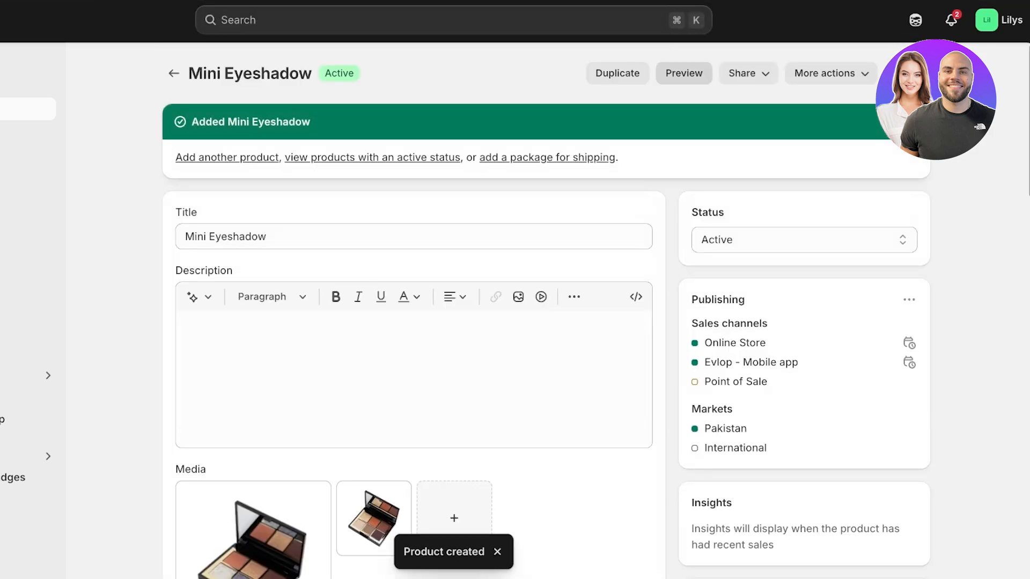
Step: Start another new product, upload the lip gloss image 000000CML089_2, and title it "Lip Gloss"
{"action": "left_click", "coordinate": [174, 73]}
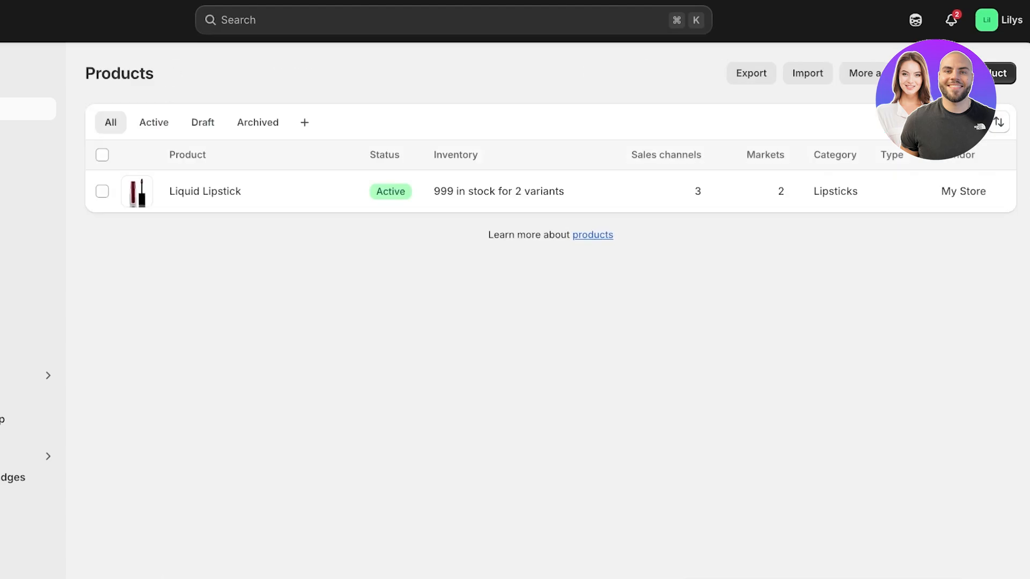
{"action": "left_click", "coordinate": [999, 73]}
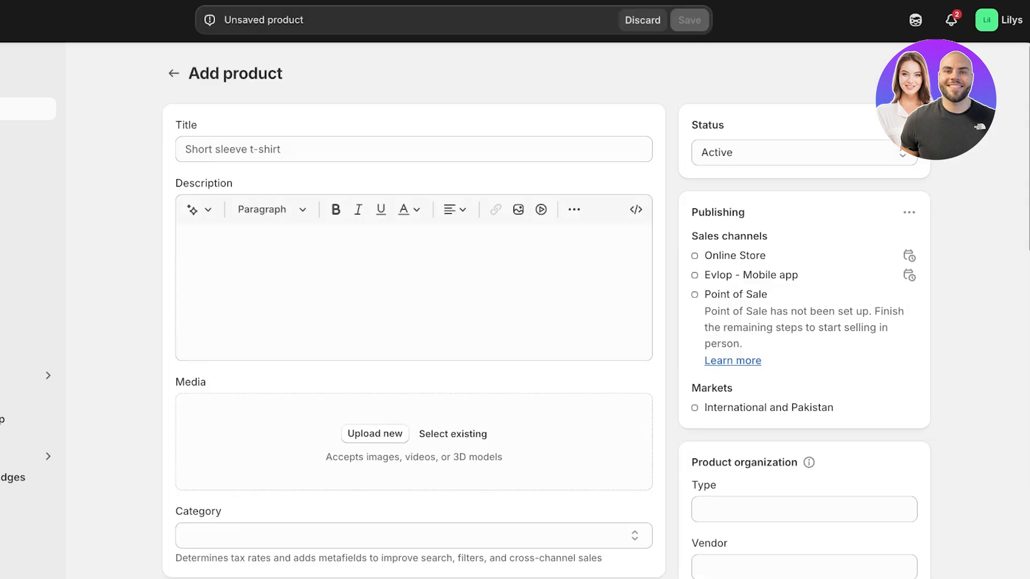
{"action": "scroll", "coordinate": [376, 301], "scroll_direction": "down", "scroll_amount": 3}
{"action": "left_click", "coordinate": [375, 290]}
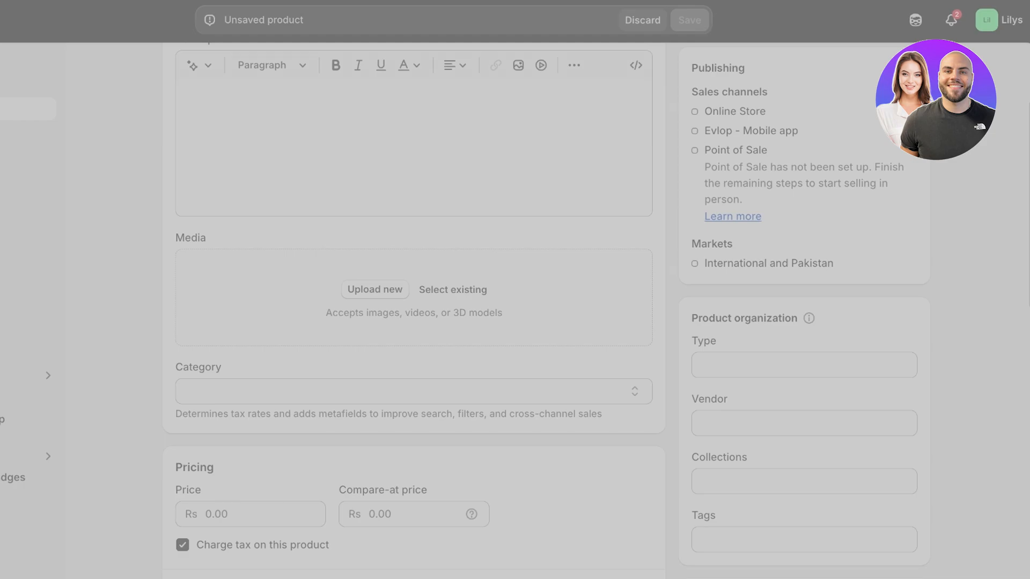
{"action": "type", "text": "Lip Glo"}
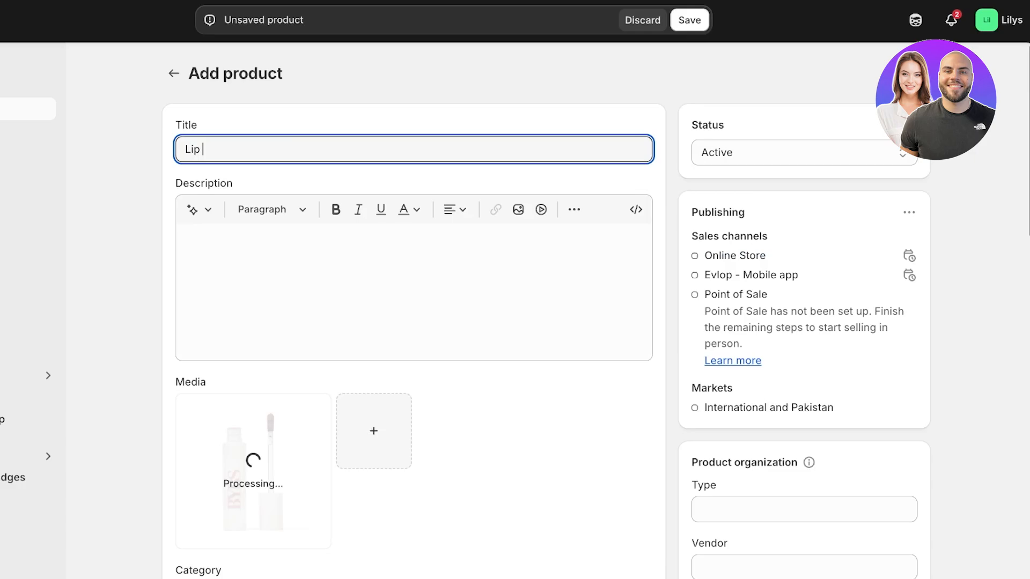
{"action": "type", "text": "ss"}
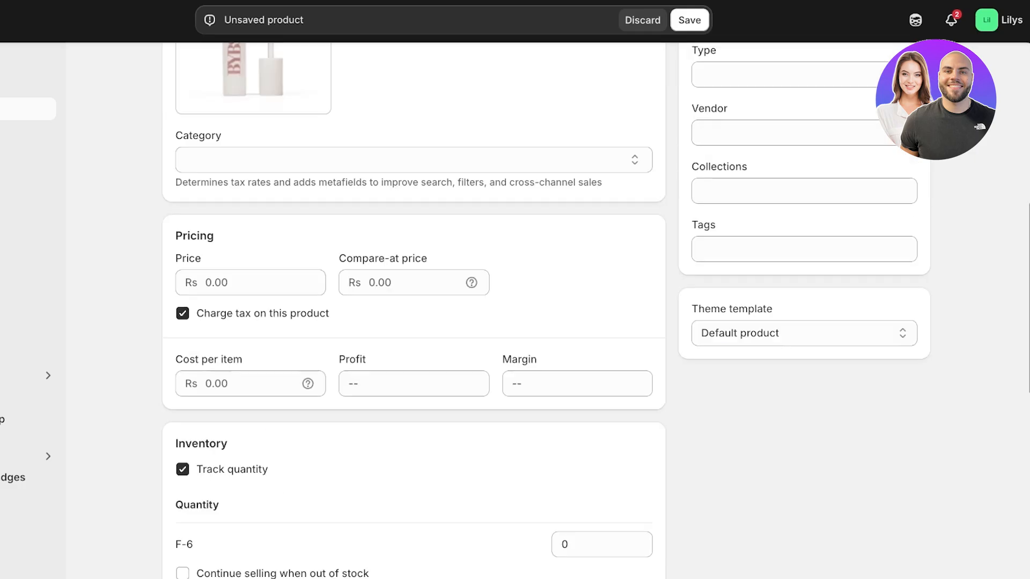
Step: Set the Lip Gloss price to Rs 33 and its quantity to 33333, save it, and return to the product list
{"action": "left_click", "coordinate": [251, 283]}
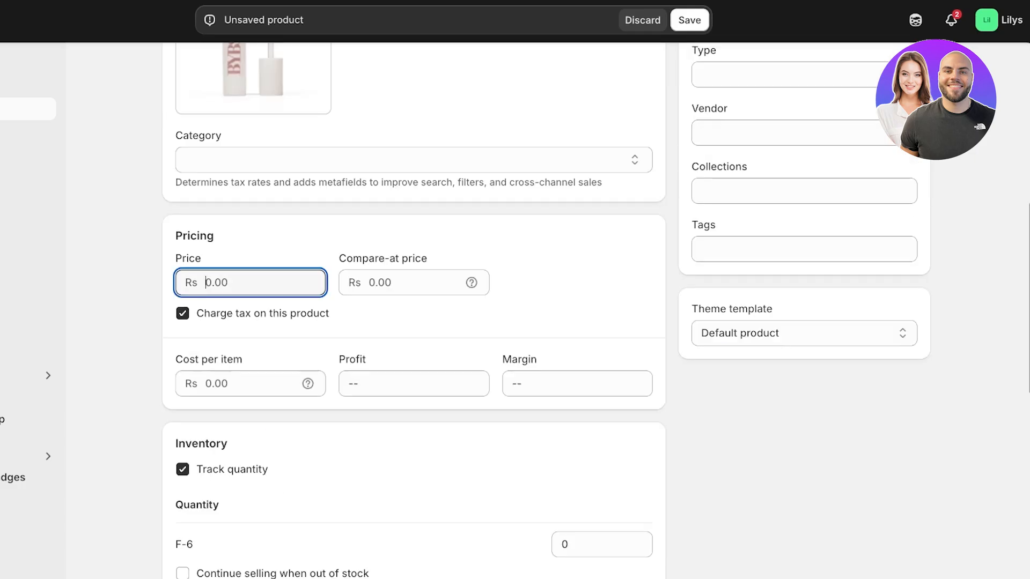
{"action": "type", "text": "33333"}
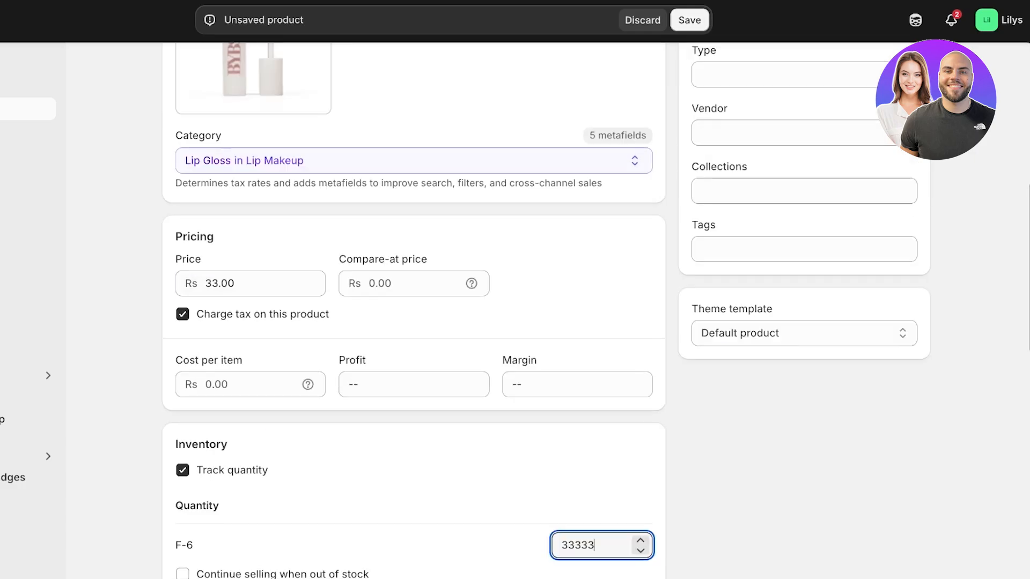
{"action": "left_click", "coordinate": [689, 20]}
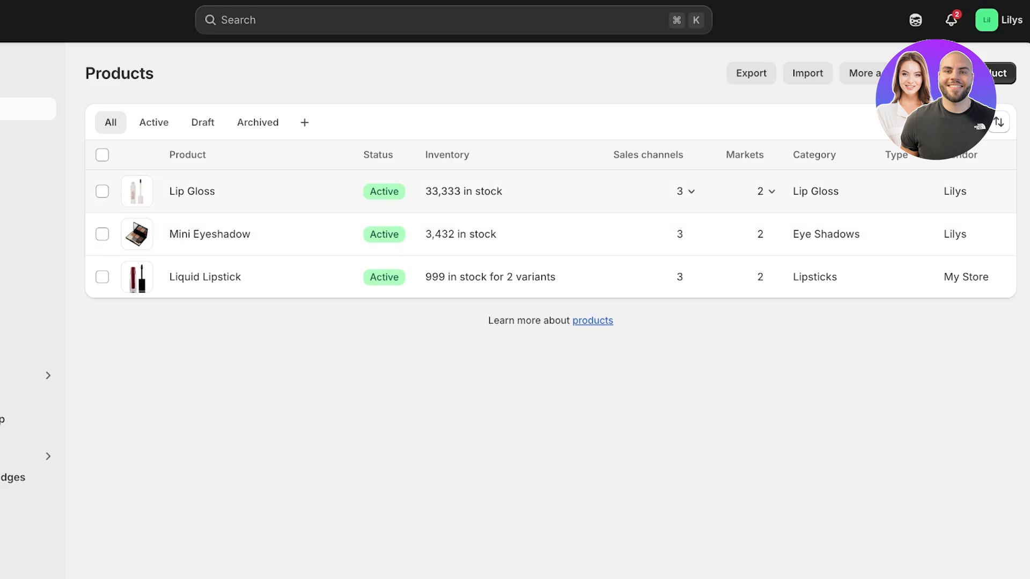
{"action": "left_click", "coordinate": [192, 191]}
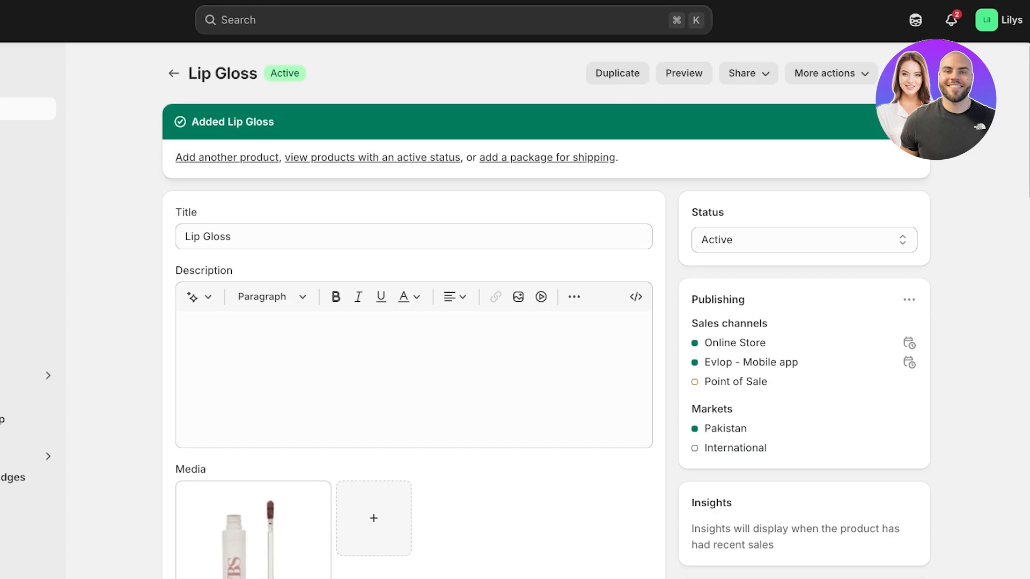
{"action": "key", "text": "alt+Left"}
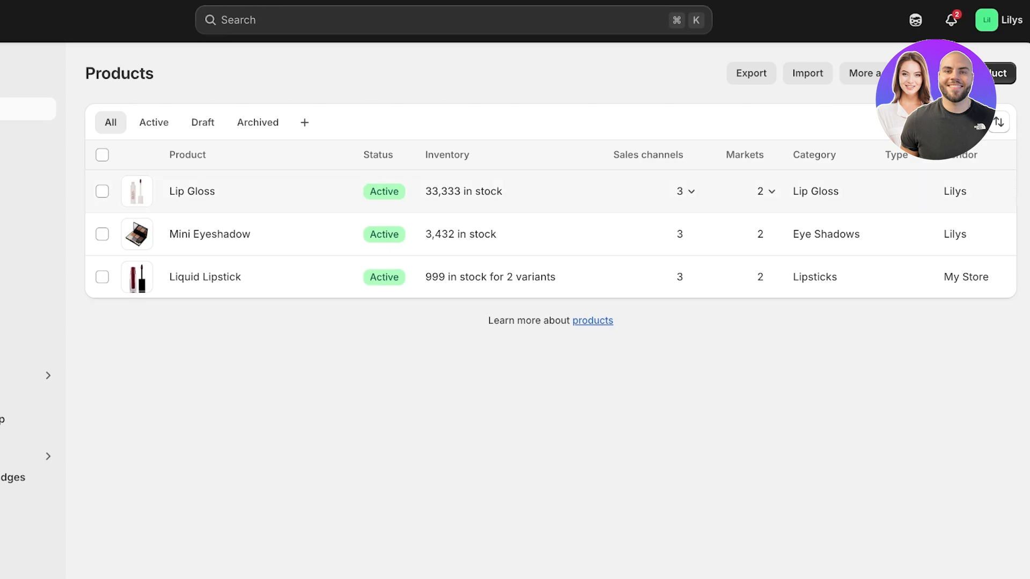
Step: Start a new product collection and title it "Lips"
{"action": "left_click", "coordinate": [62, 132]}
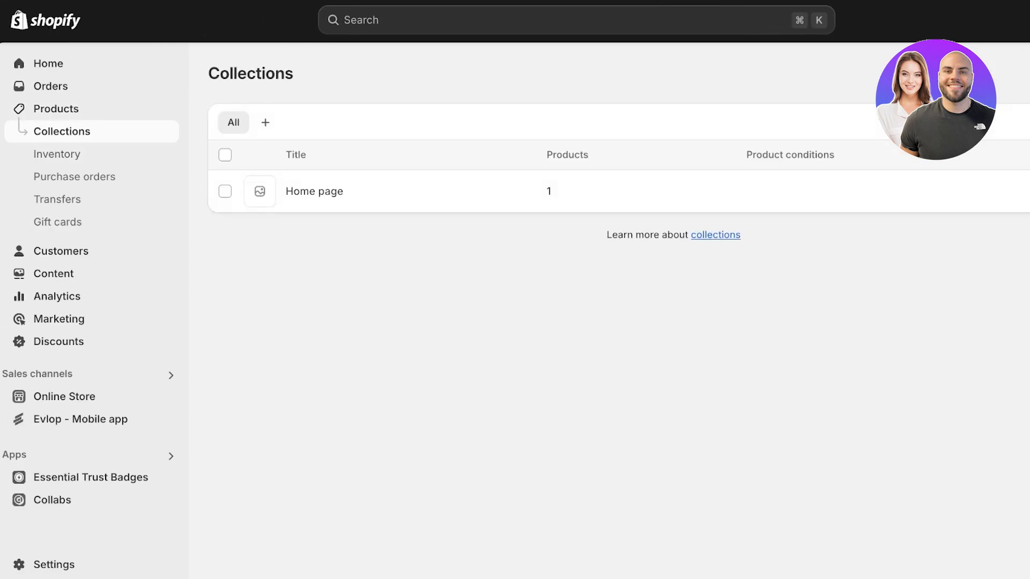
{"action": "left_click", "coordinate": [1029, 74]}
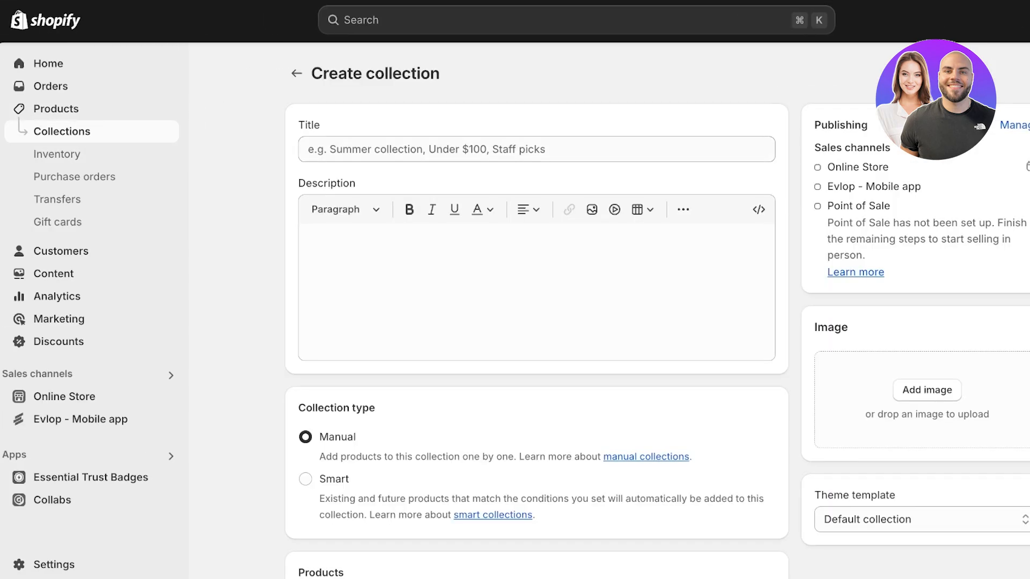
{"action": "left_click", "coordinate": [536, 149]}
{"action": "type", "text": "f"}
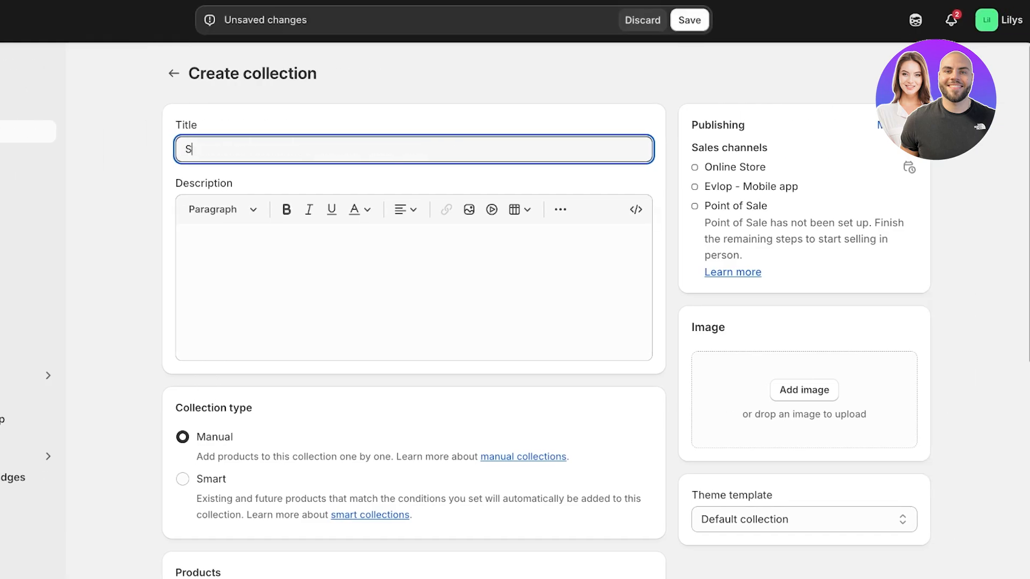
{"action": "key", "text": "BackSpace"}
{"action": "type", "text": "Lips"}
Step: Make the Lips collection smart, matching products whose tag is equal to "lips", and save it
{"action": "scroll", "coordinate": [547, 311], "scroll_direction": "down", "scroll_amount": 3}
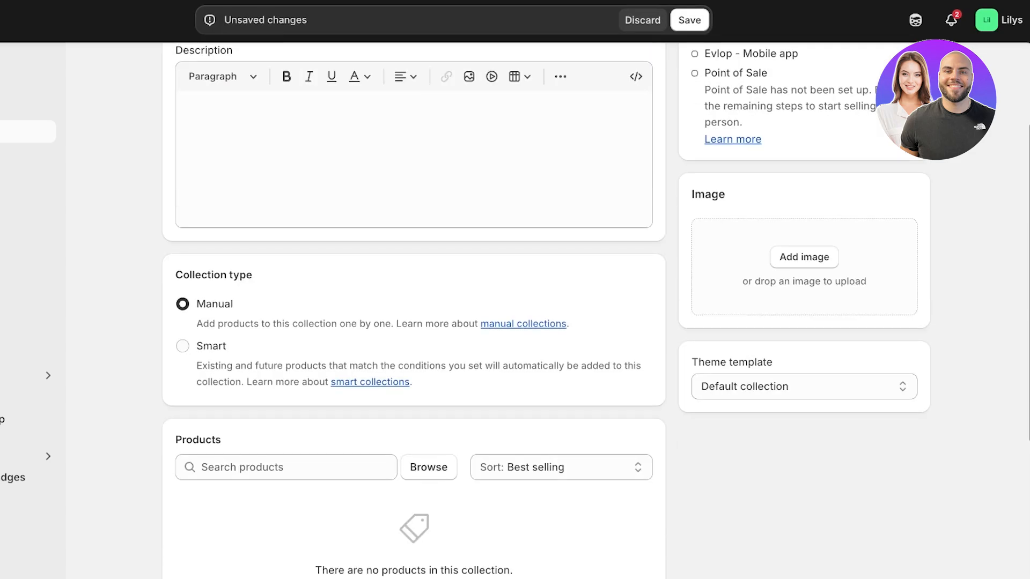
{"action": "left_click", "coordinate": [183, 346]}
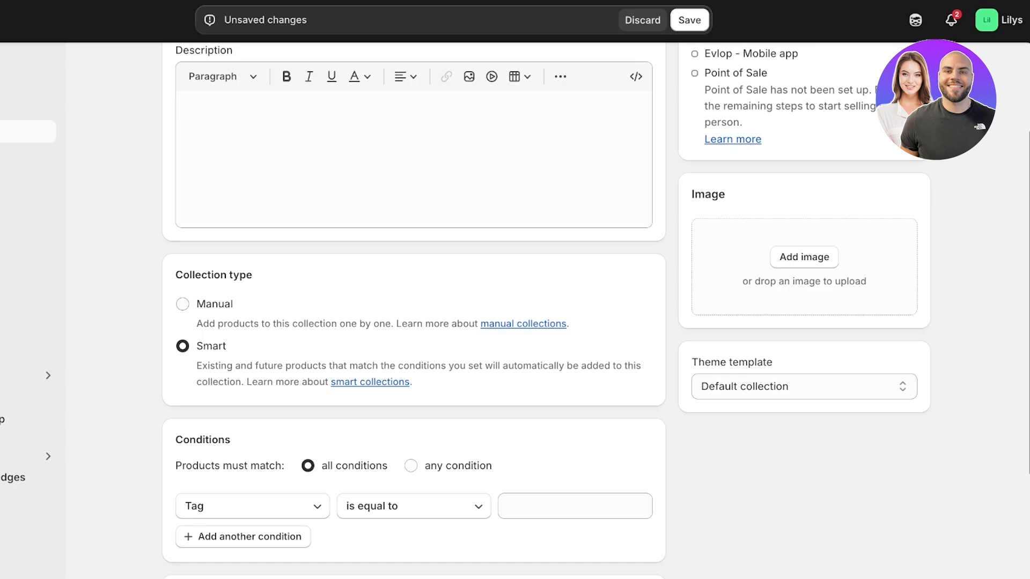
{"action": "scroll", "coordinate": [546, 309], "scroll_direction": "down", "scroll_amount": 1}
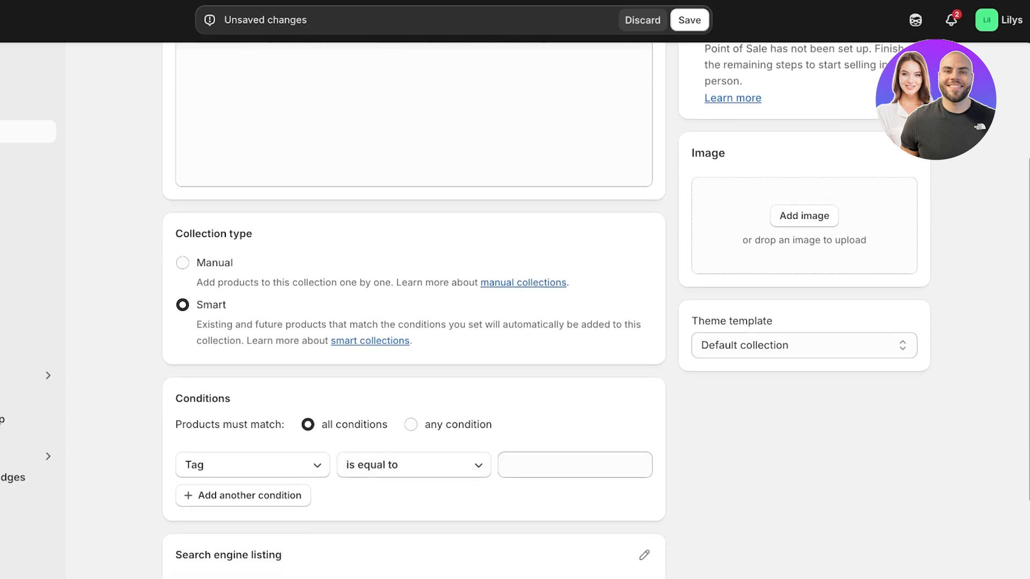
{"action": "left_click", "coordinate": [575, 465]}
{"action": "type", "text": "lips"}
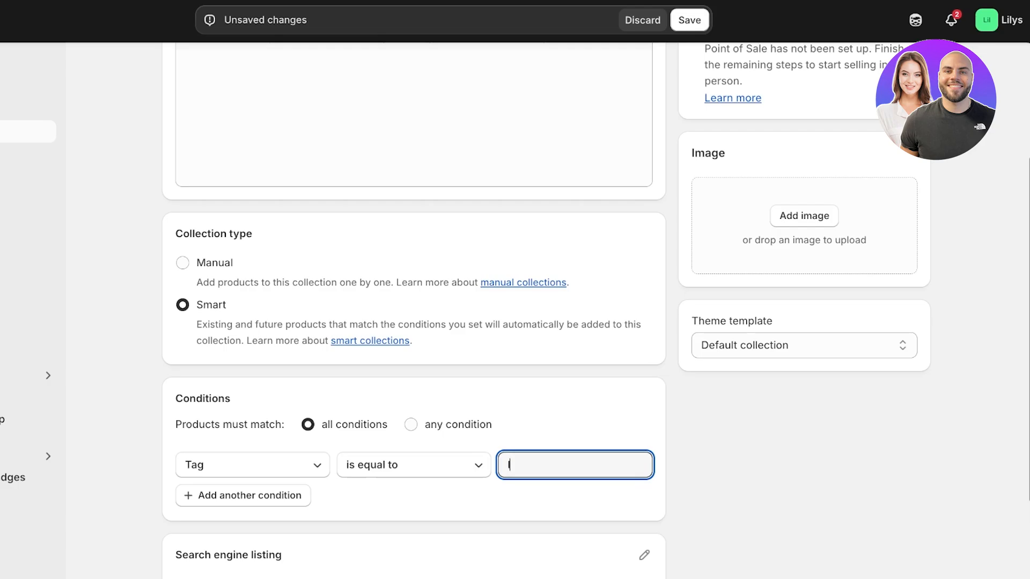
{"action": "scroll", "coordinate": [515, 311], "scroll_direction": "down", "scroll_amount": 3}
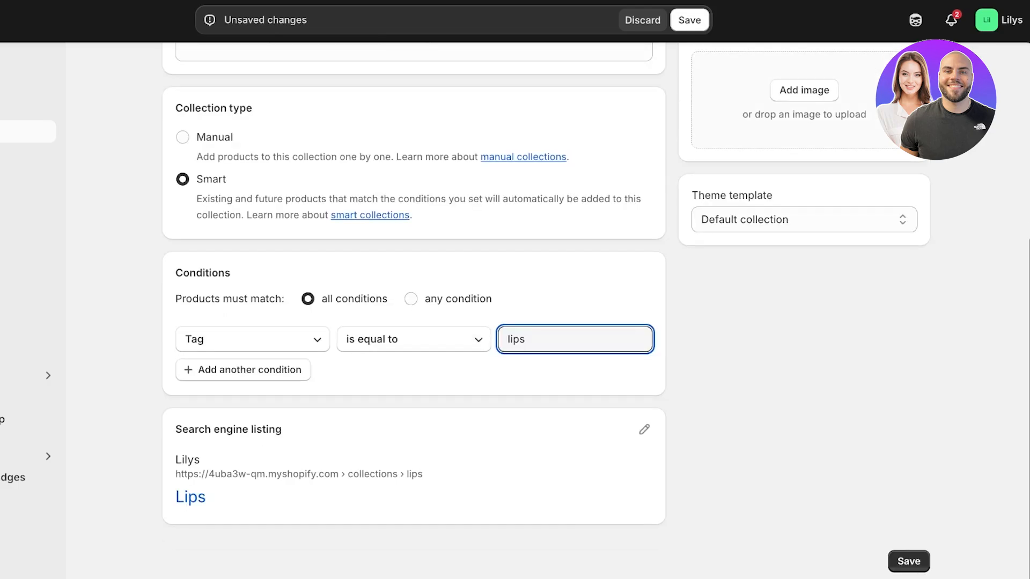
{"action": "left_click", "coordinate": [690, 20]}
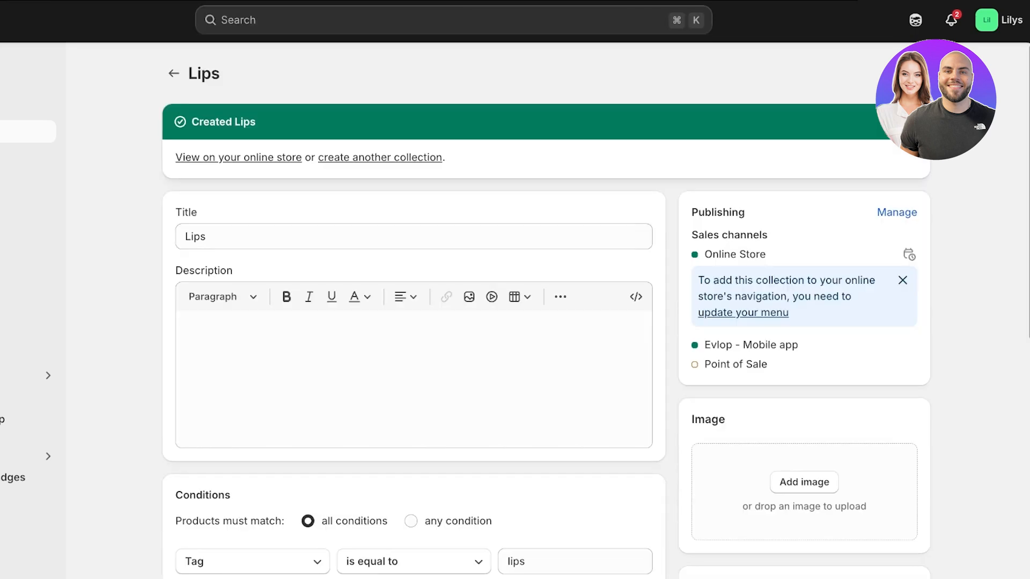
Step: Use the existing image PASSIONATEROSE_2 as the Lips collection image and save the collection
{"action": "left_click", "coordinate": [804, 482]}
{"action": "scroll", "coordinate": [262, 302], "scroll_direction": "down", "scroll_amount": 3}
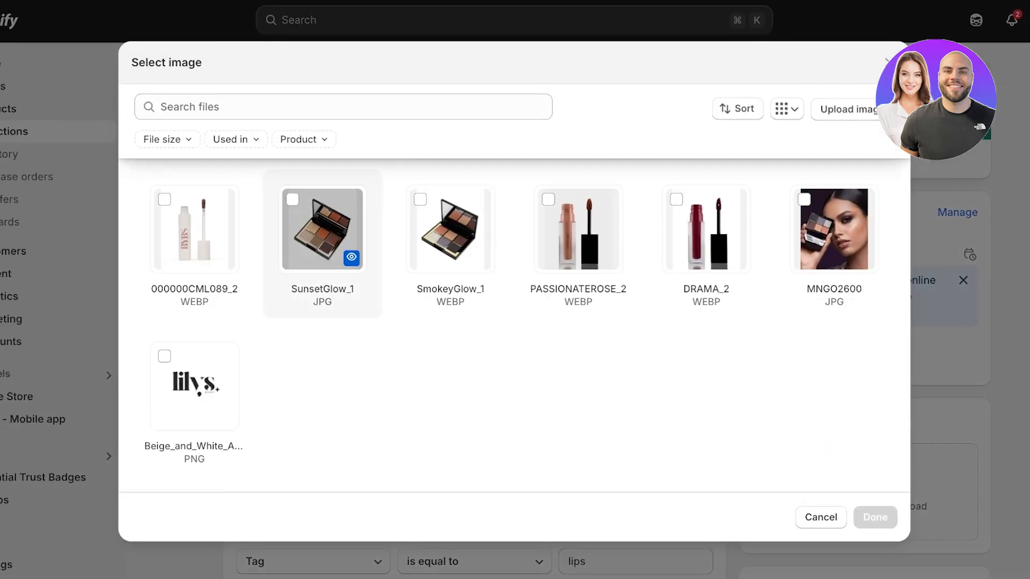
{"action": "left_click", "coordinate": [578, 229]}
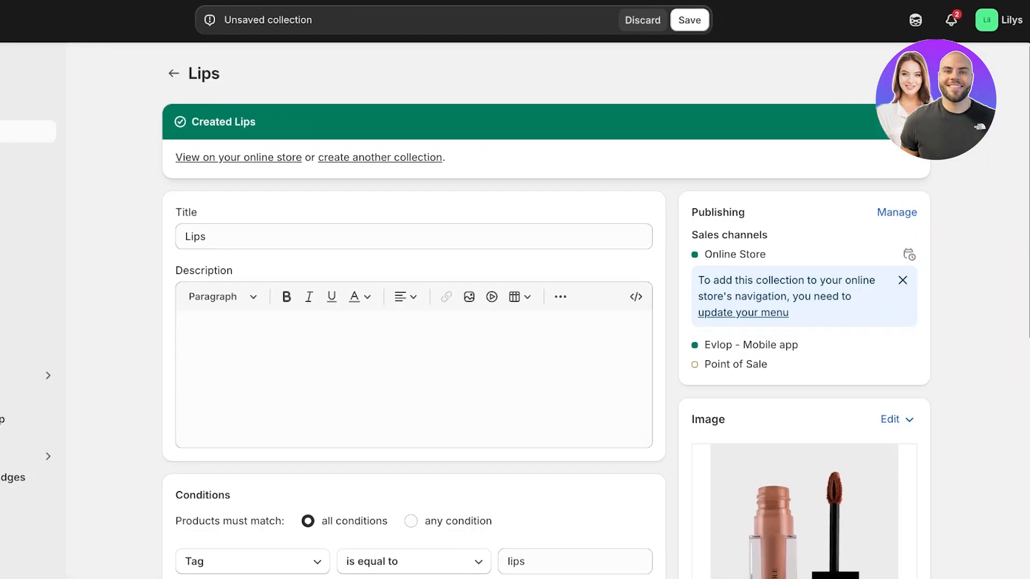
{"action": "scroll", "coordinate": [413, 300], "scroll_direction": "down", "scroll_amount": 4}
{"action": "key", "text": "super+s"}
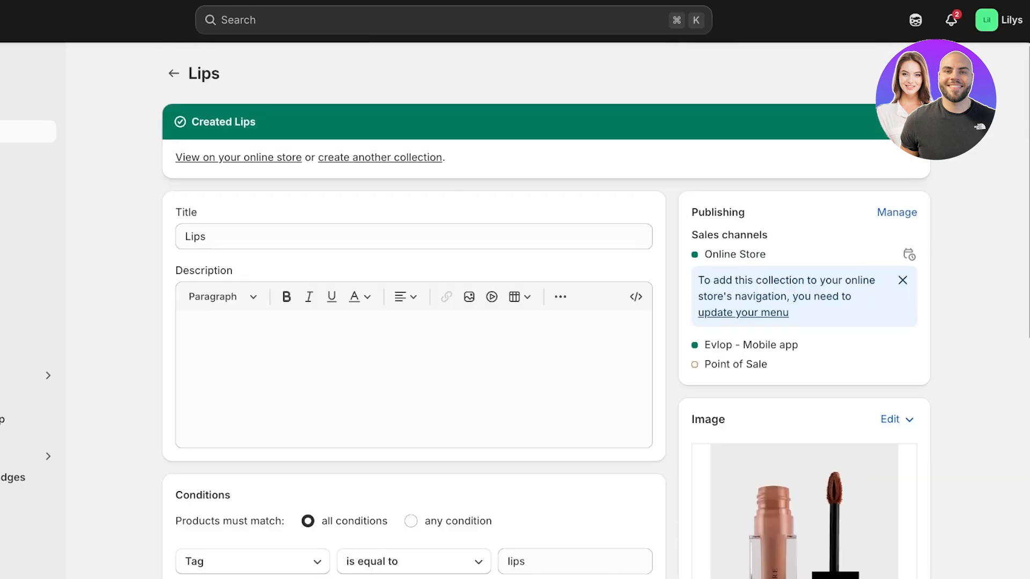
Step: Open all three products together in the bulk editor and look through their columns
{"action": "left_click", "coordinate": [11, 109]}
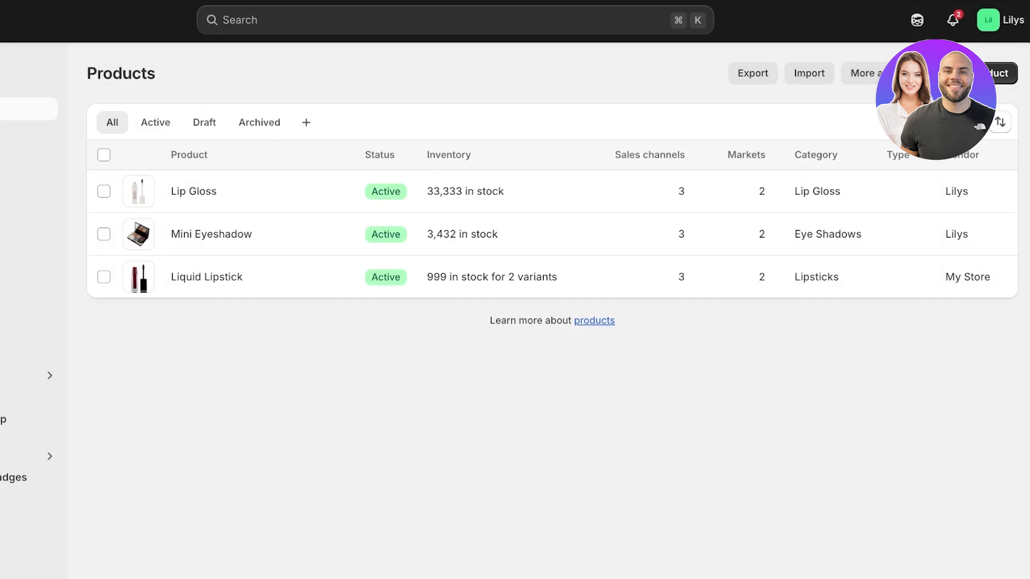
{"action": "left_click", "coordinate": [103, 155]}
{"action": "left_click", "coordinate": [892, 155]}
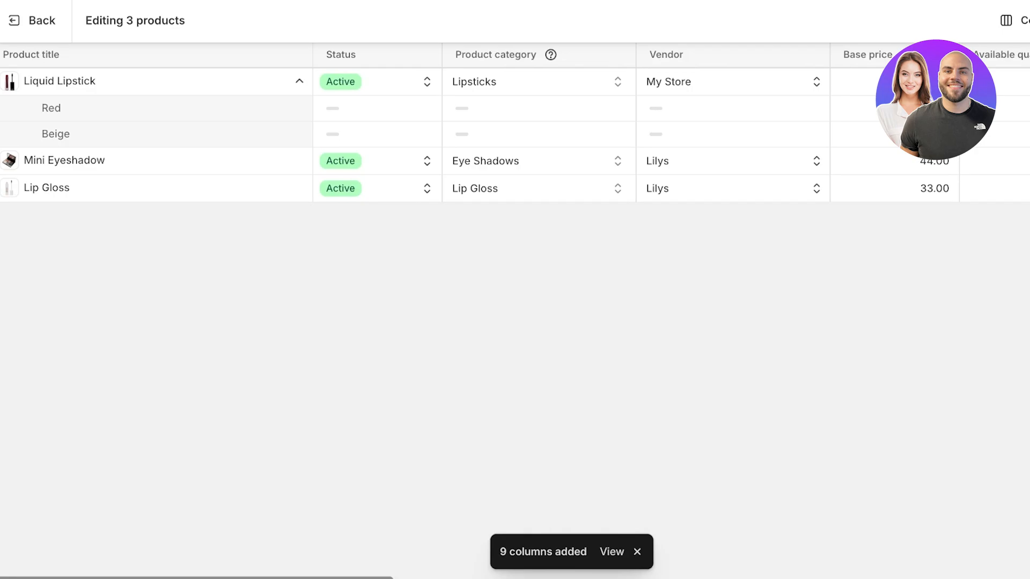
{"action": "scroll", "coordinate": [670, 134], "scroll_direction": "right", "scroll_amount": 12}
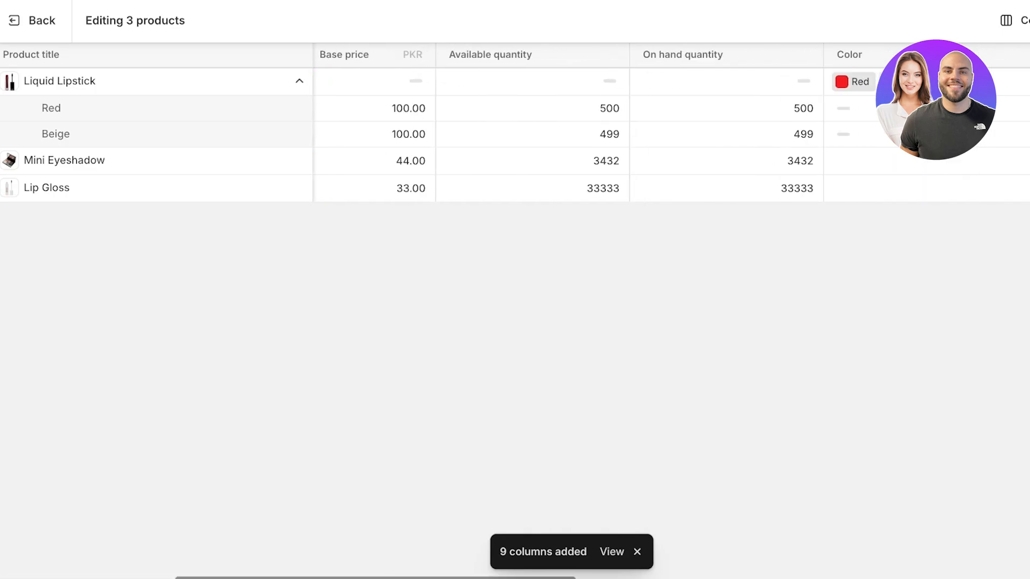
{"action": "scroll", "coordinate": [670, 134], "scroll_direction": "right", "scroll_amount": 15}
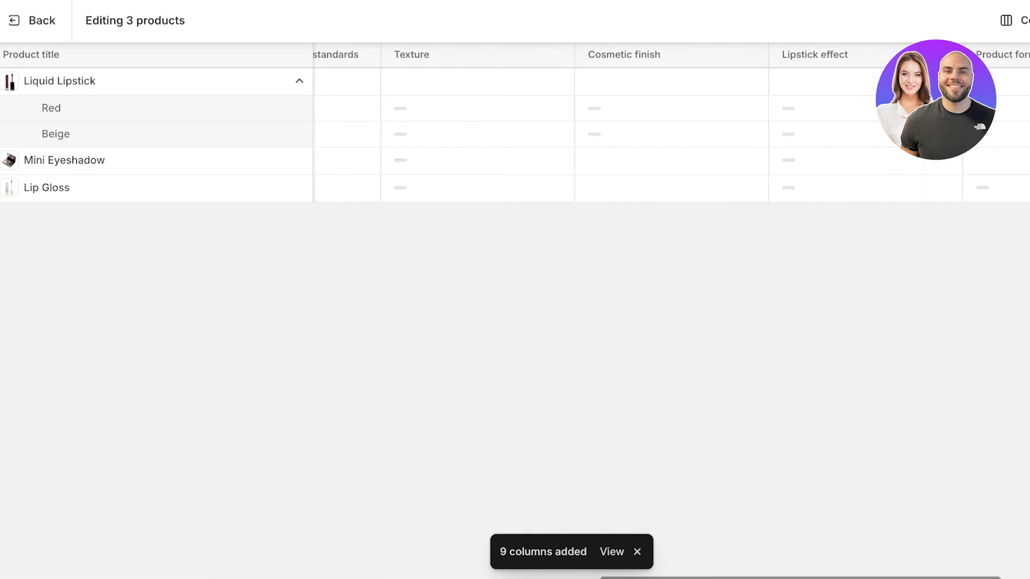
{"action": "scroll", "coordinate": [670, 134], "scroll_direction": "right", "scroll_amount": 5}
{"action": "scroll", "coordinate": [670, 134], "scroll_direction": "left", "scroll_amount": 20}
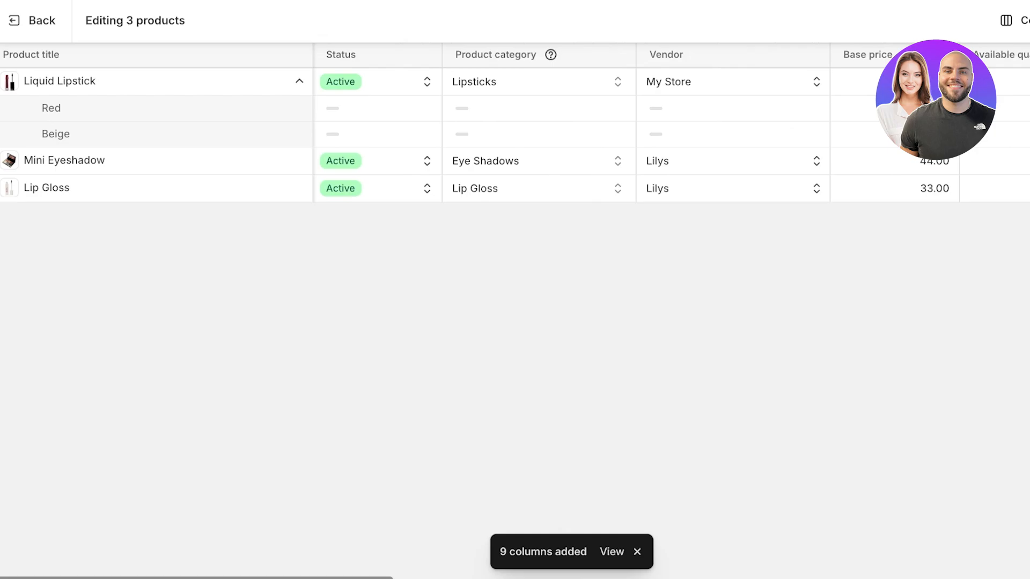
Step: Review the remaining columns in the bulk editor and add the Tags column to the product table
{"action": "scroll", "coordinate": [670, 134], "scroll_direction": "right", "scroll_amount": 15}
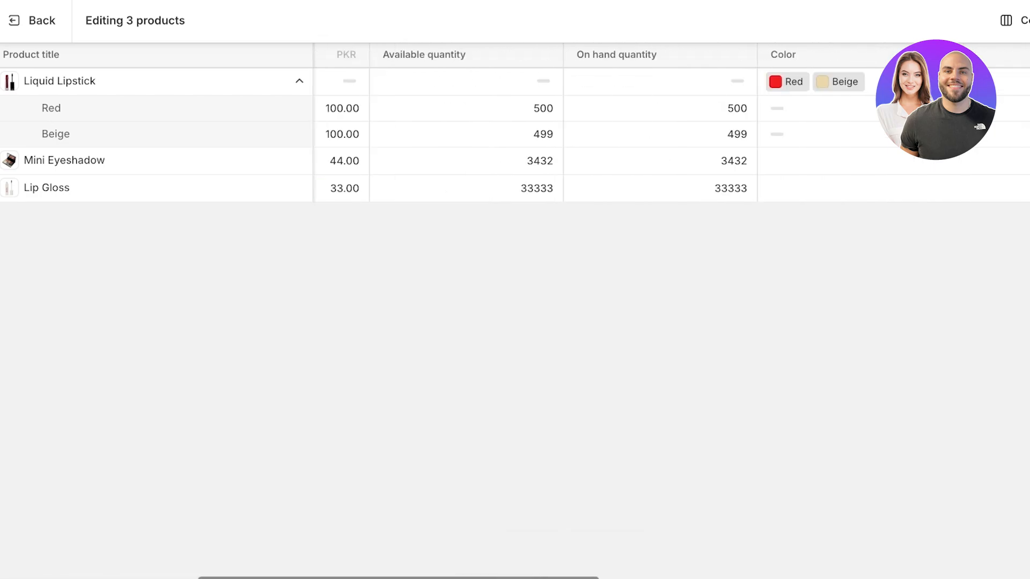
{"action": "scroll", "coordinate": [670, 134], "scroll_direction": "right", "scroll_amount": 12}
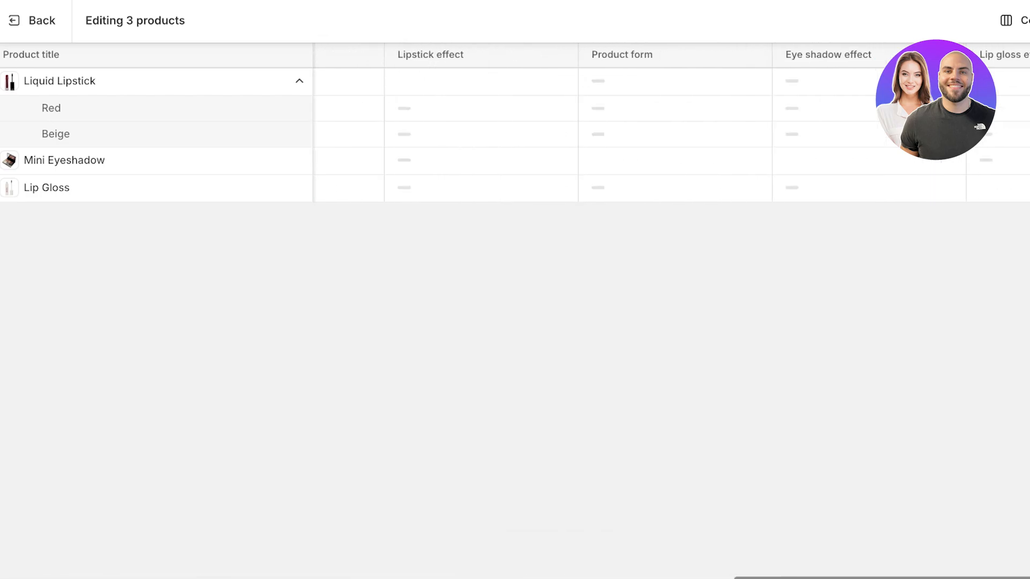
{"action": "scroll", "coordinate": [670, 134], "scroll_direction": "left", "scroll_amount": 20}
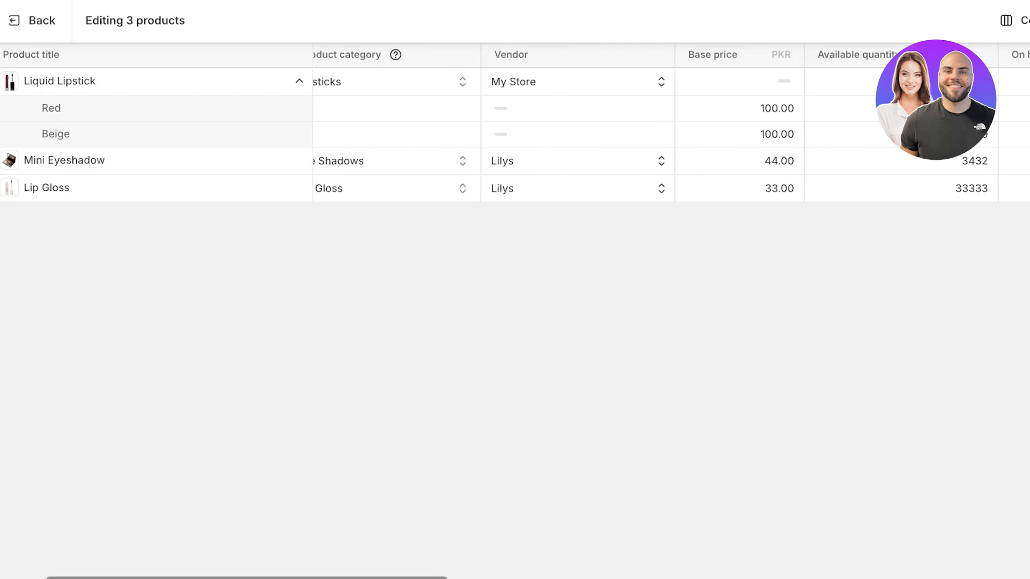
{"action": "left_click", "coordinate": [1016, 20]}
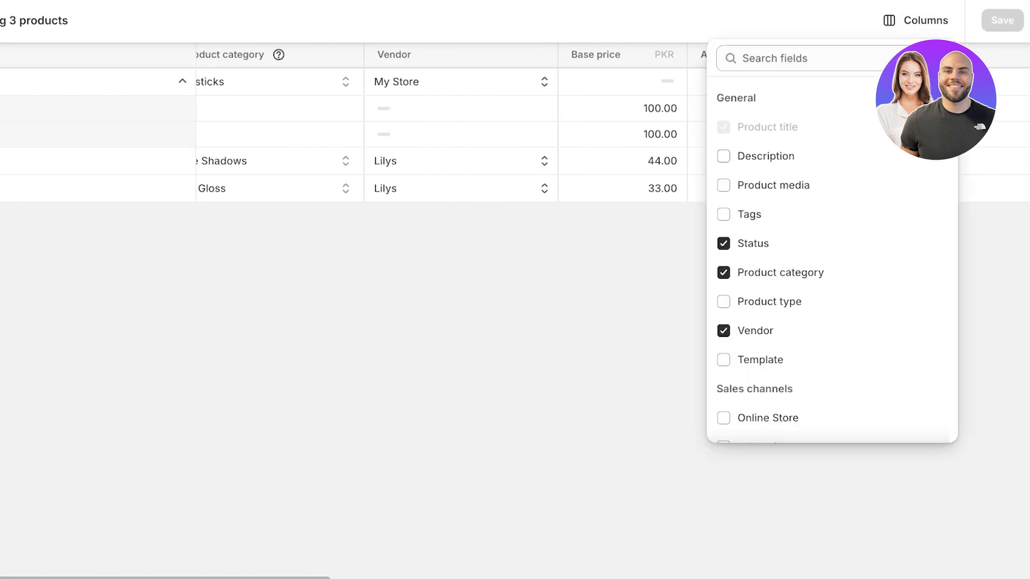
{"action": "left_click", "coordinate": [775, 58]}
{"action": "type", "text": "col"}
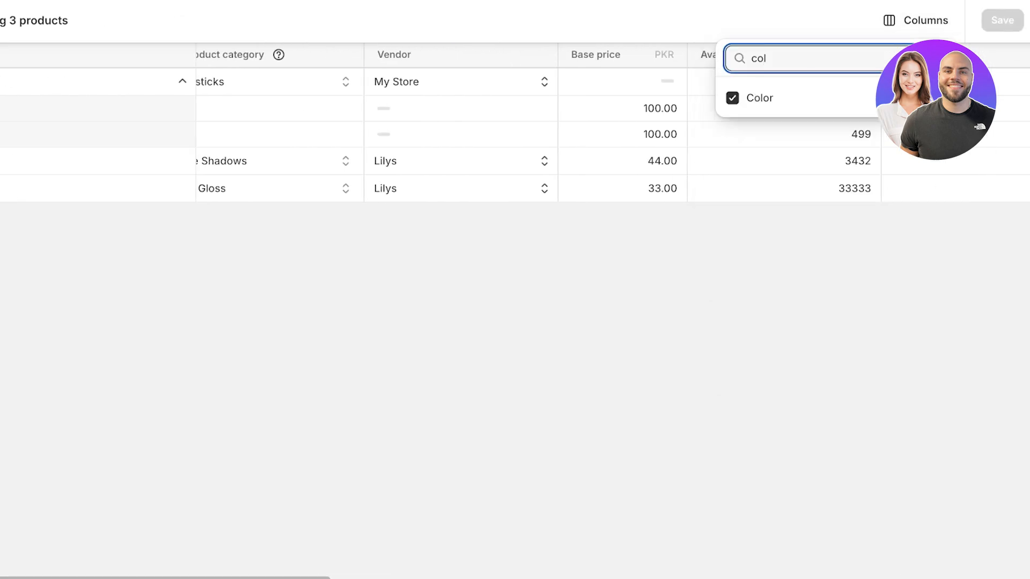
{"action": "key", "text": "BackSpace"}
{"action": "key", "text": "BackSpace"}
{"action": "key", "text": "BackSpace"}
{"action": "left_click", "coordinate": [723, 214]}
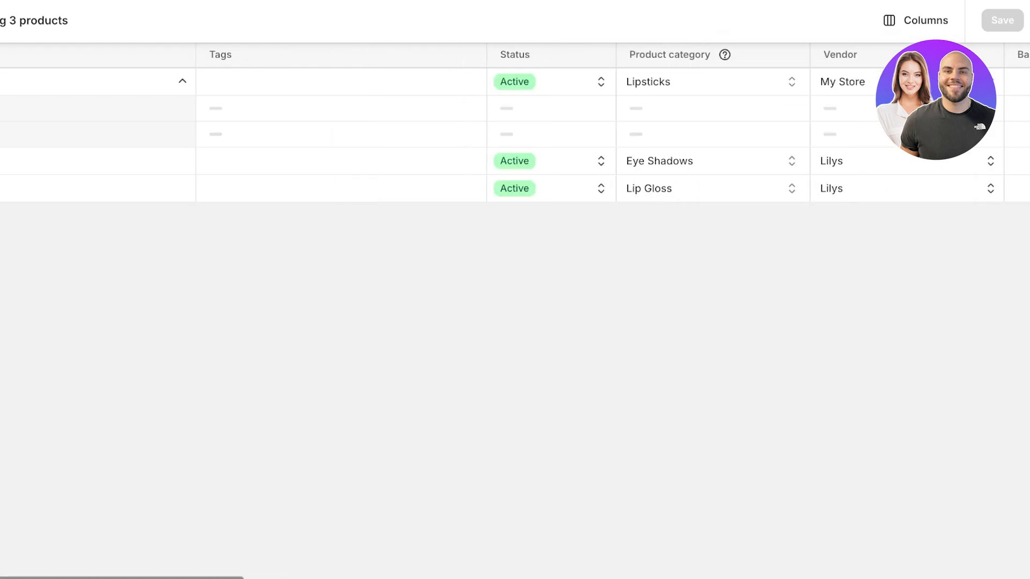
Step: Add the tag "lips" to the Liquid Lipstick product in the bulk editor
{"action": "left_click", "coordinate": [342, 81]}
{"action": "left_click", "coordinate": [341, 82]}
{"action": "type", "text": "lips"}
{"action": "key", "text": "Return"}
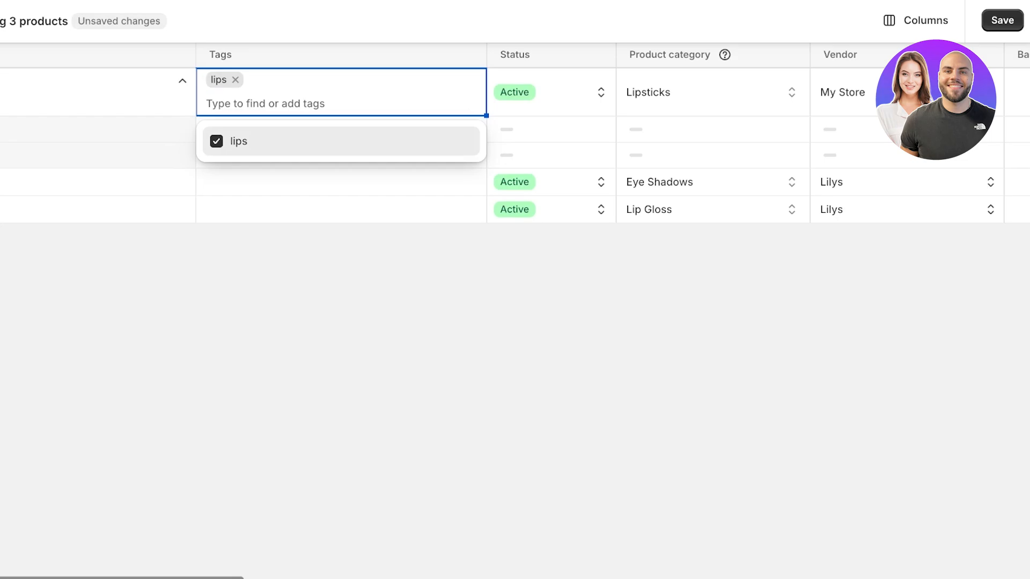
{"action": "key", "text": "BackSpace"}
{"action": "key", "text": "Escape"}
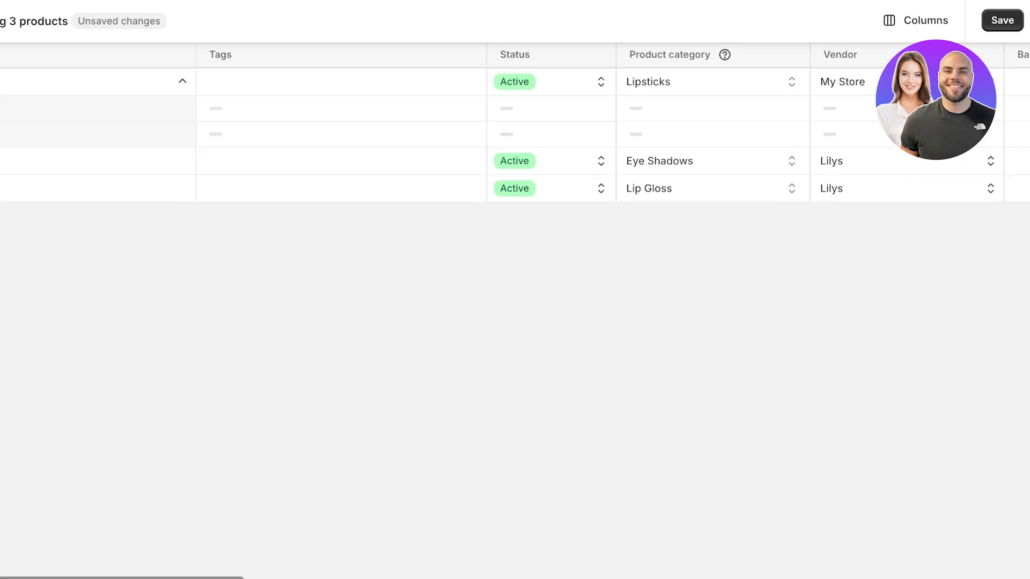
Step: Add the tag "lips" to the Lip Gloss product and save the bulk edits
{"action": "left_click", "coordinate": [341, 188]}
{"action": "type", "text": "lips"}
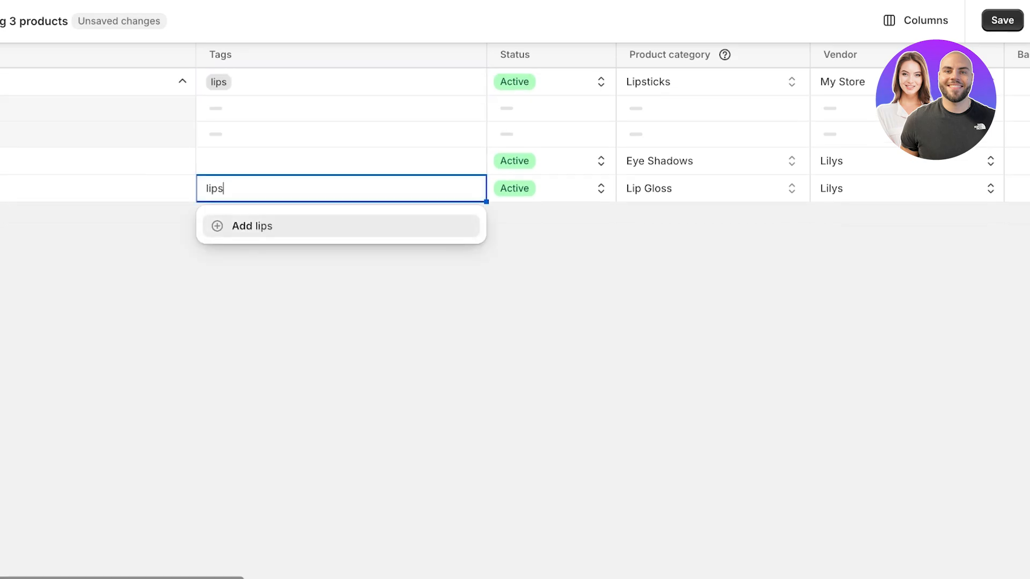
{"action": "key", "text": "Return"}
{"action": "key", "text": "ctrl+s"}
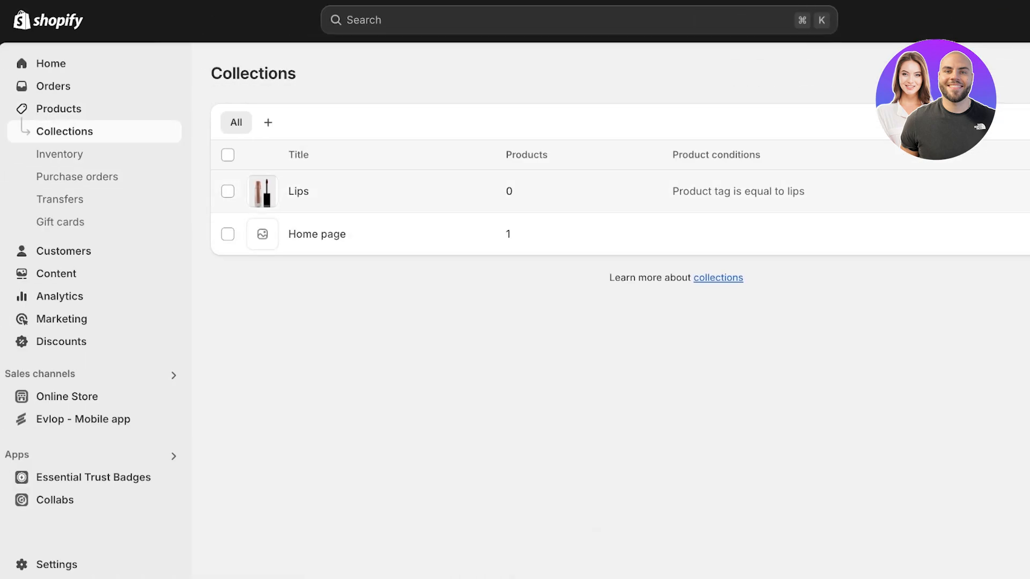
Step: Open the Lips collection and examine its tag condition, product list, publishing channels and search engine listing
{"action": "scroll", "coordinate": [416, 308], "scroll_direction": "down", "scroll_amount": 5}
{"action": "scroll", "coordinate": [416, 309], "scroll_direction": "up", "scroll_amount": 4}
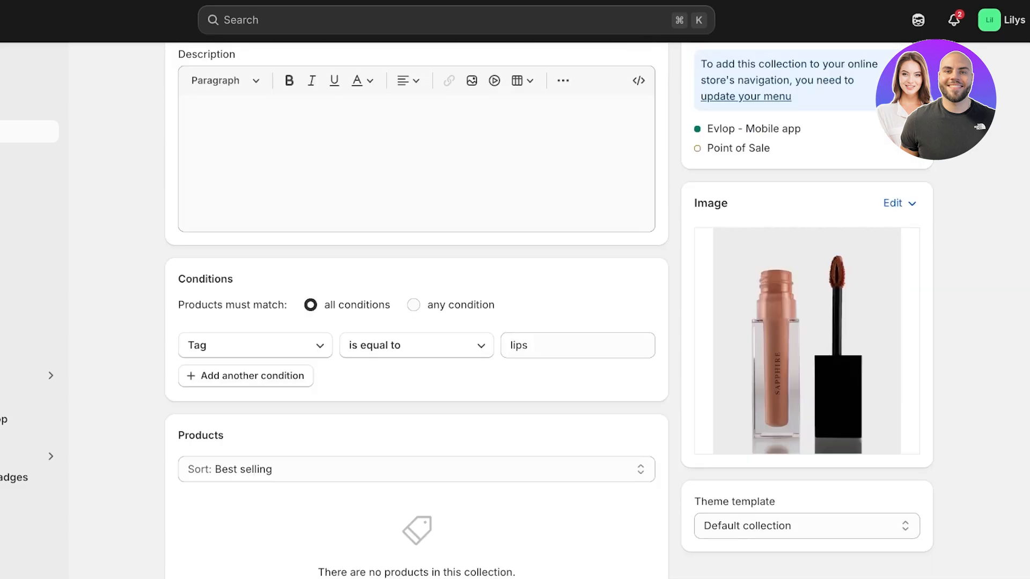
{"action": "scroll", "coordinate": [416, 308], "scroll_direction": "up", "scroll_amount": 3}
{"action": "scroll", "coordinate": [416, 308], "scroll_direction": "down", "scroll_amount": 4}
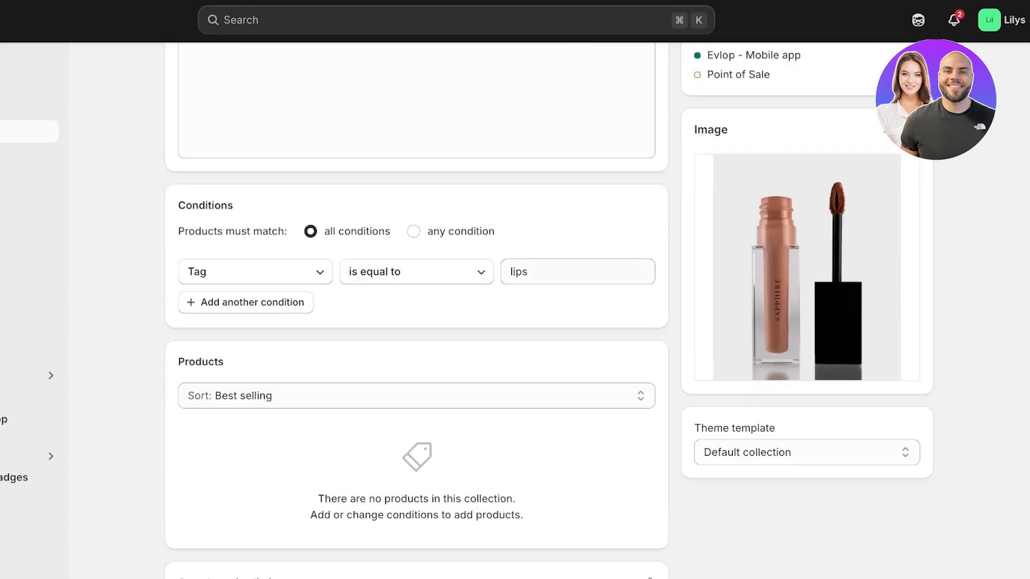
{"action": "scroll", "coordinate": [416, 309], "scroll_direction": "up", "scroll_amount": 3}
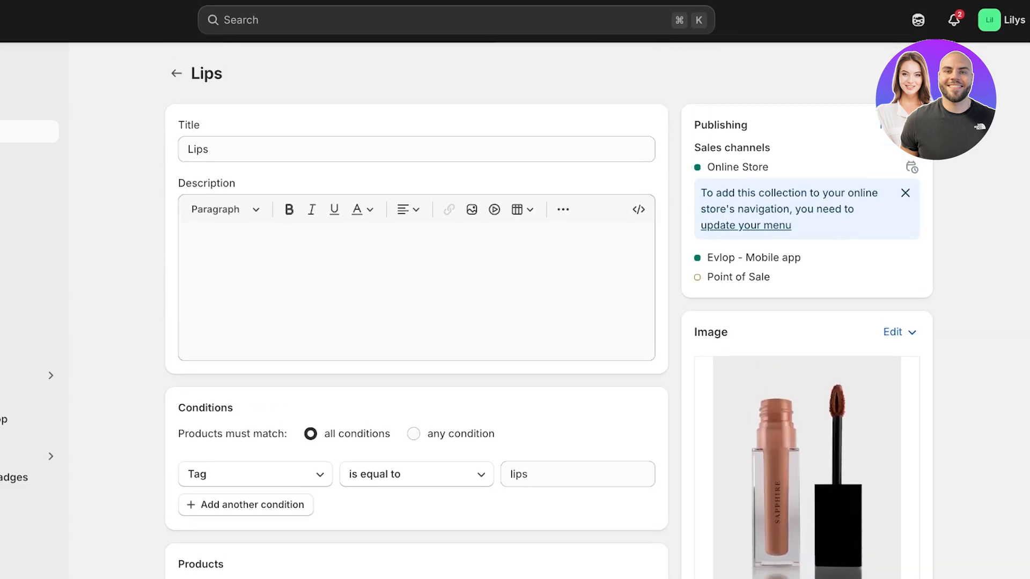
{"action": "scroll", "coordinate": [416, 309], "scroll_direction": "down", "scroll_amount": 5}
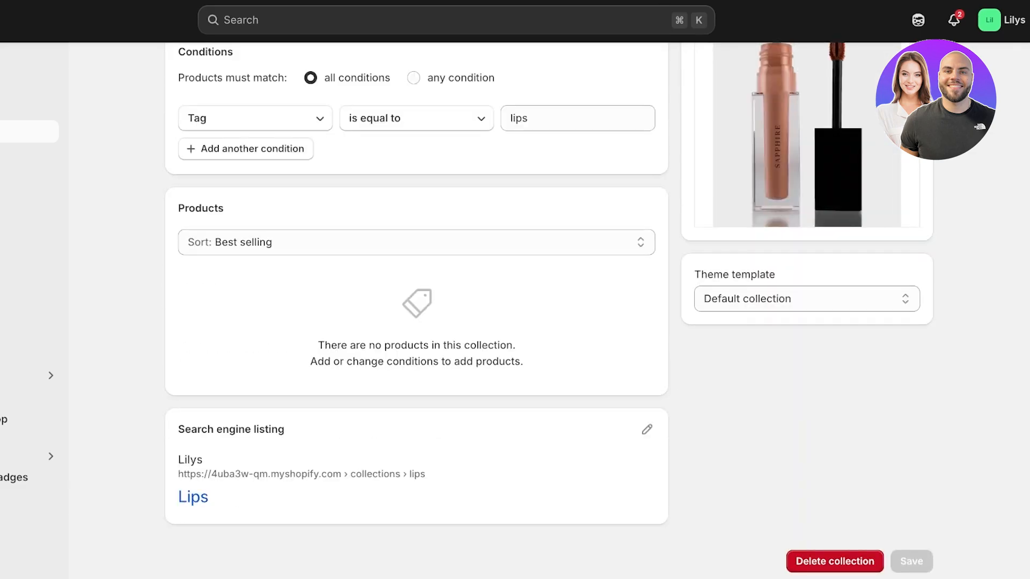
{"action": "scroll", "coordinate": [416, 308], "scroll_direction": "up", "scroll_amount": 5}
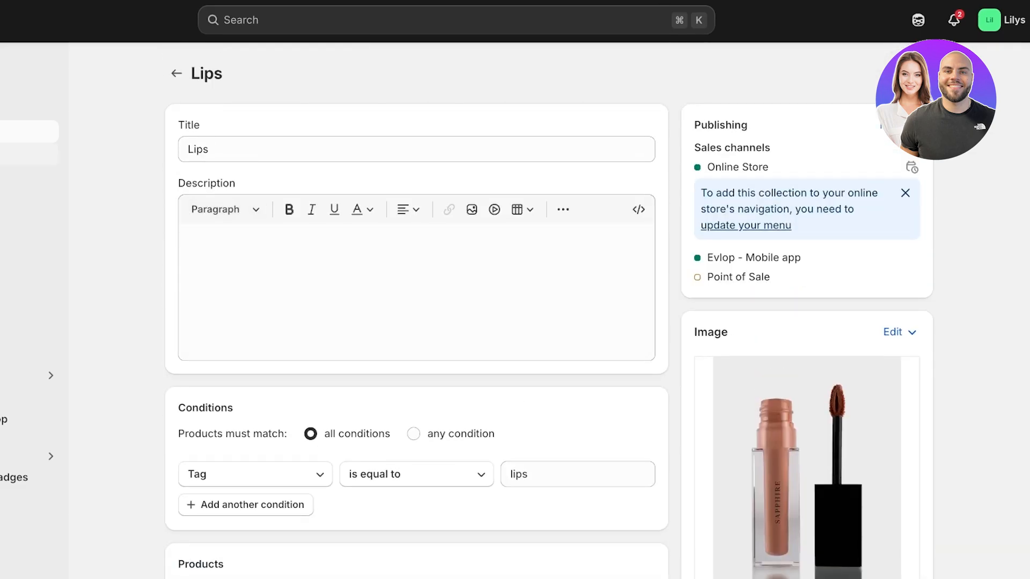
{"action": "scroll", "coordinate": [417, 308], "scroll_direction": "down", "scroll_amount": 4}
{"action": "scroll", "coordinate": [416, 308], "scroll_direction": "up", "scroll_amount": 3}
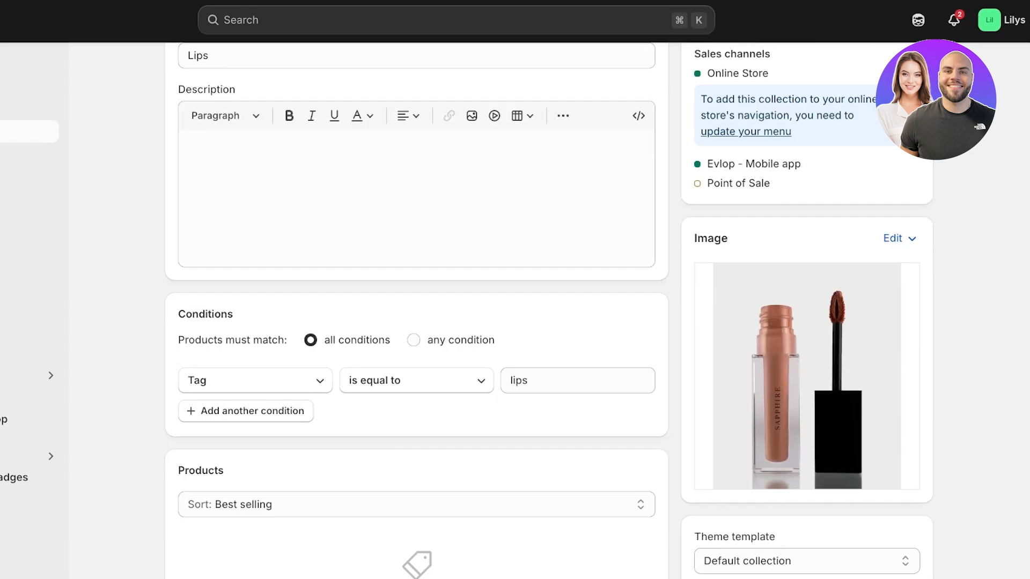
{"action": "scroll", "coordinate": [416, 308], "scroll_direction": "down", "scroll_amount": 4}
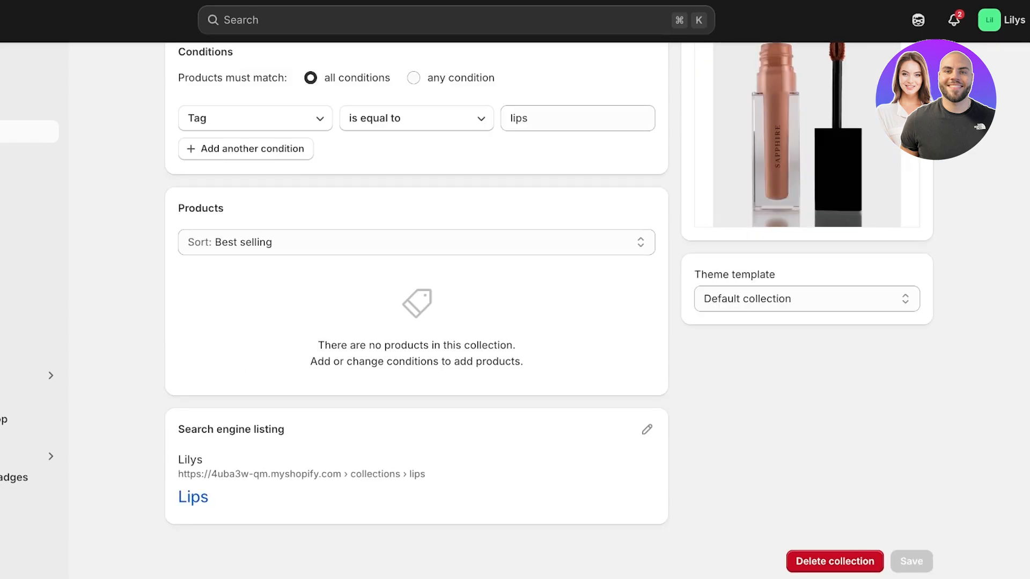
{"action": "scroll", "coordinate": [416, 308], "scroll_direction": "up", "scroll_amount": 4}
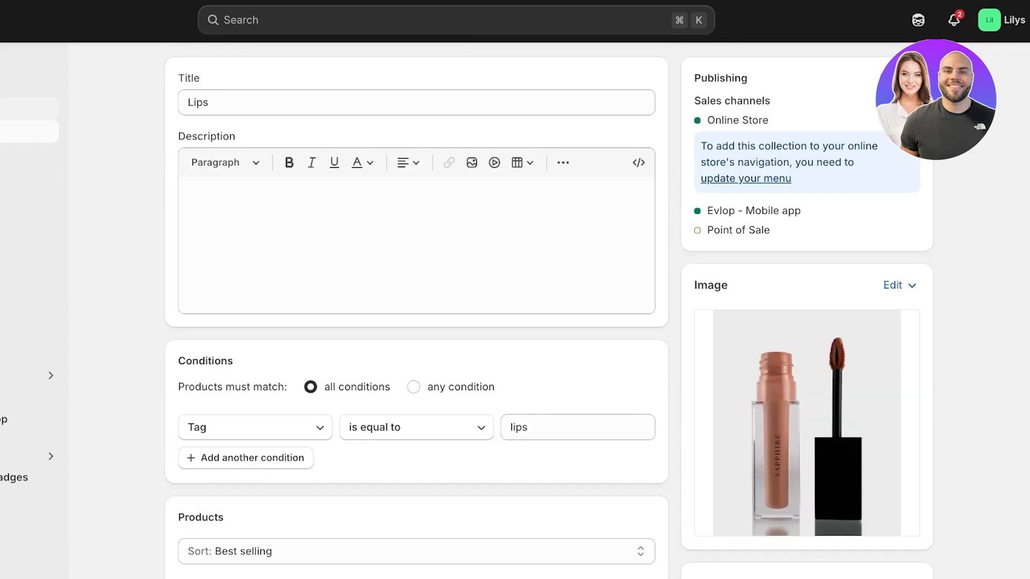
Step: Create a new manual collection titled "Eyes" and save it
{"action": "left_click", "coordinate": [30, 108]}
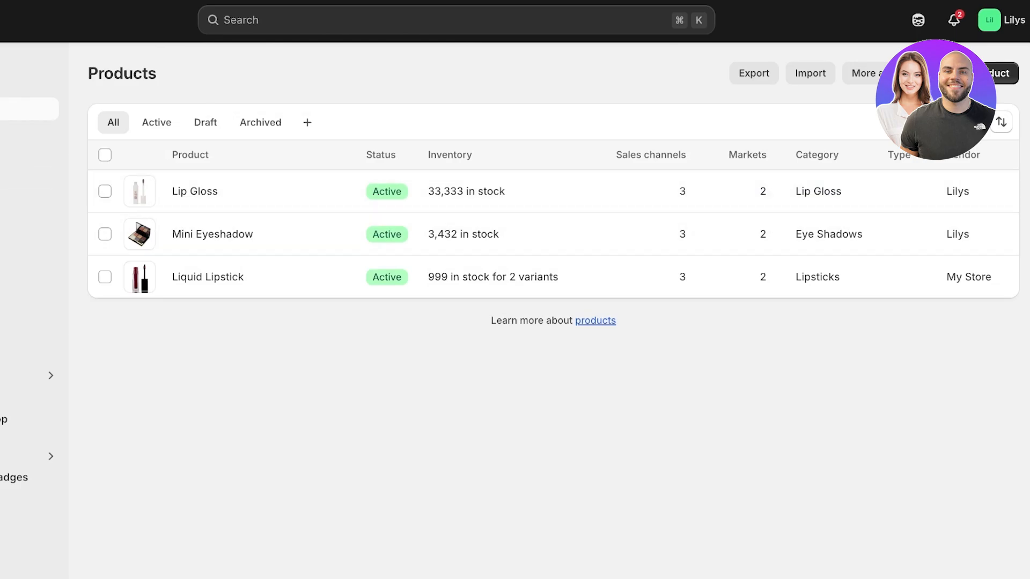
{"action": "left_click", "coordinate": [51, 132]}
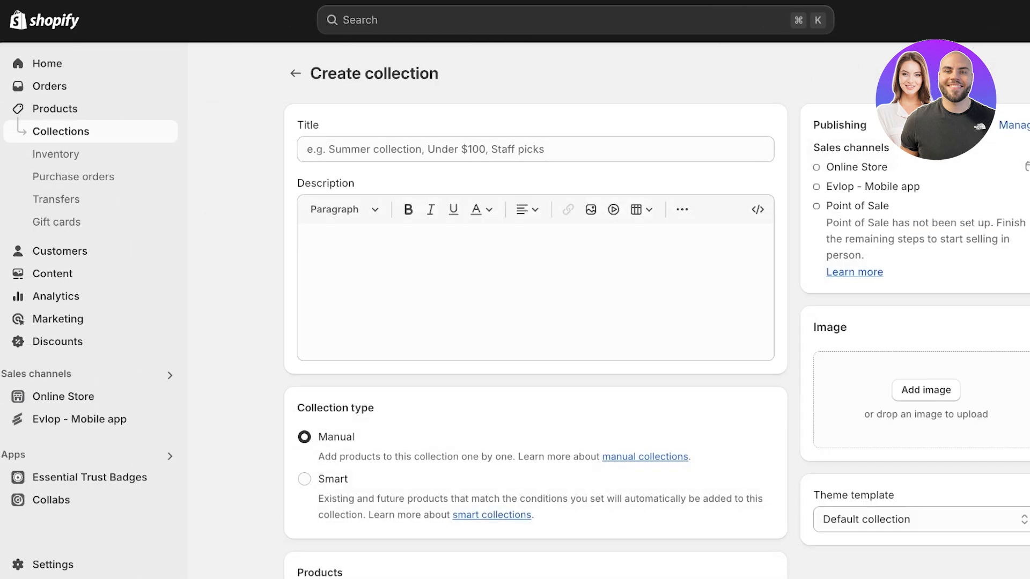
{"action": "left_click", "coordinate": [535, 149]}
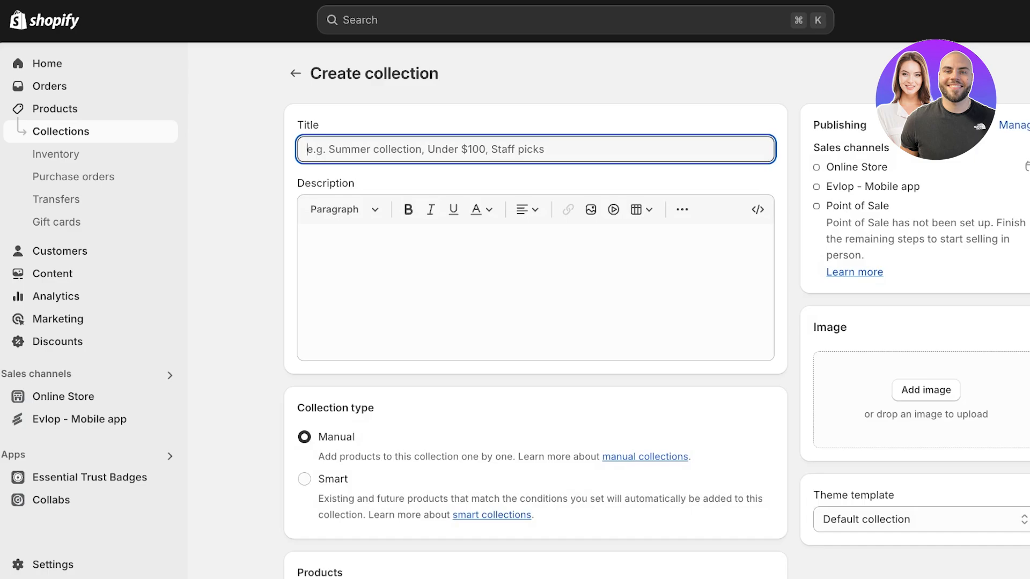
{"action": "type", "text": "Eyes"}
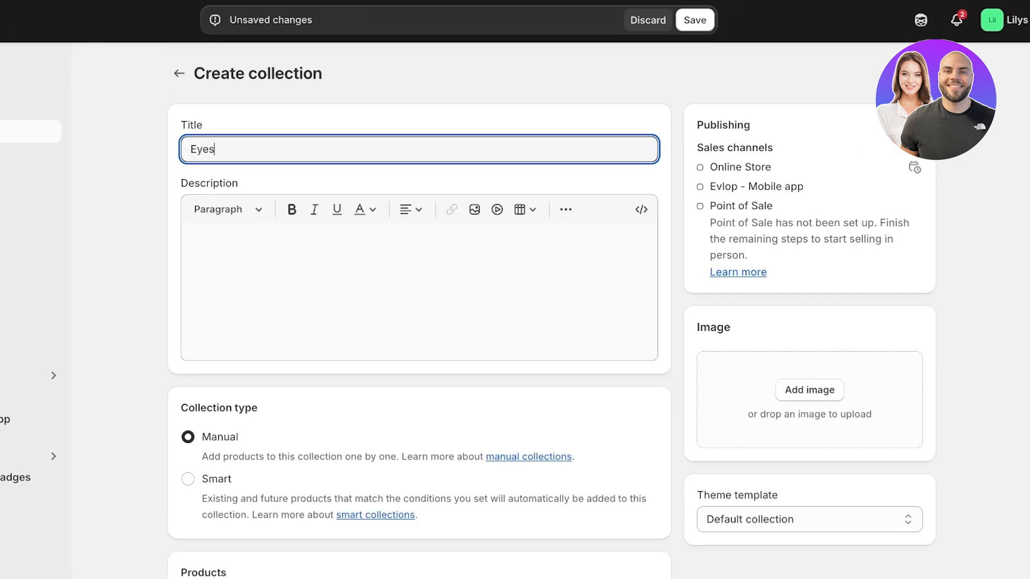
{"action": "scroll", "coordinate": [419, 311], "scroll_direction": "down", "scroll_amount": 4}
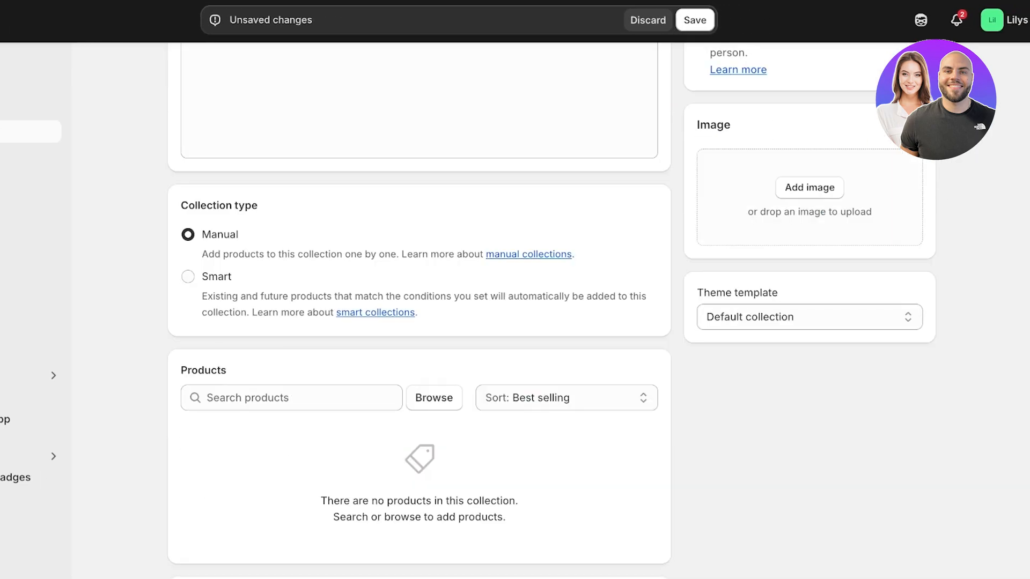
{"action": "left_click", "coordinate": [695, 21]}
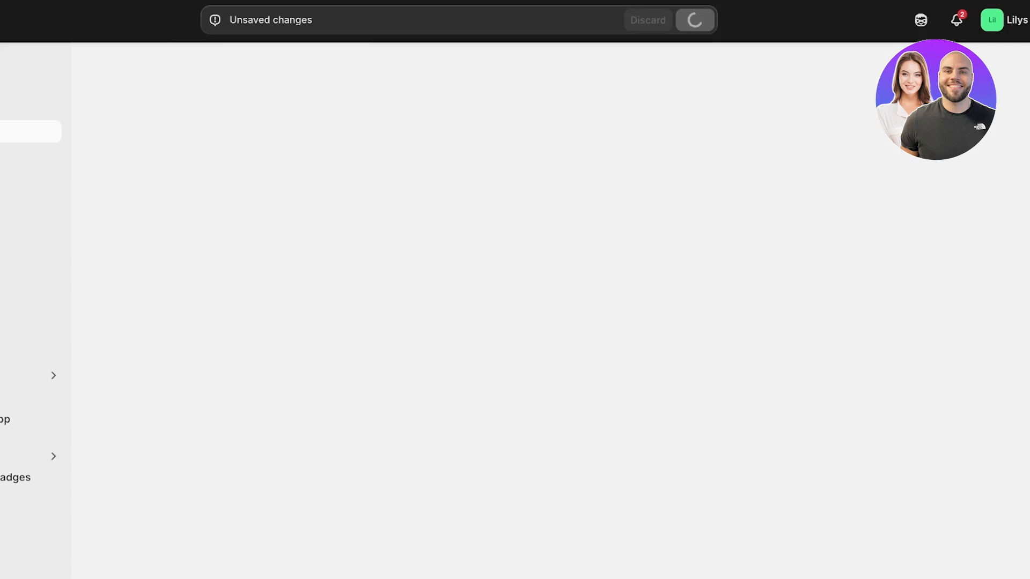
Step: Browse the store's products and add Mini Eyeshadow to the Eyes collection
{"action": "scroll", "coordinate": [418, 311], "scroll_direction": "down", "scroll_amount": 6}
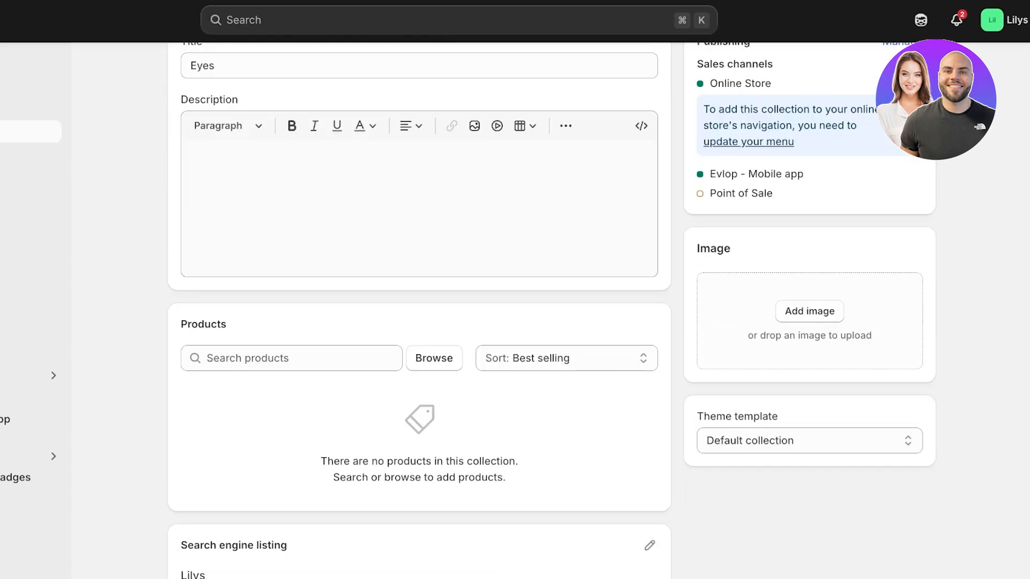
{"action": "left_click", "coordinate": [291, 242]}
{"action": "left_click", "coordinate": [434, 242]}
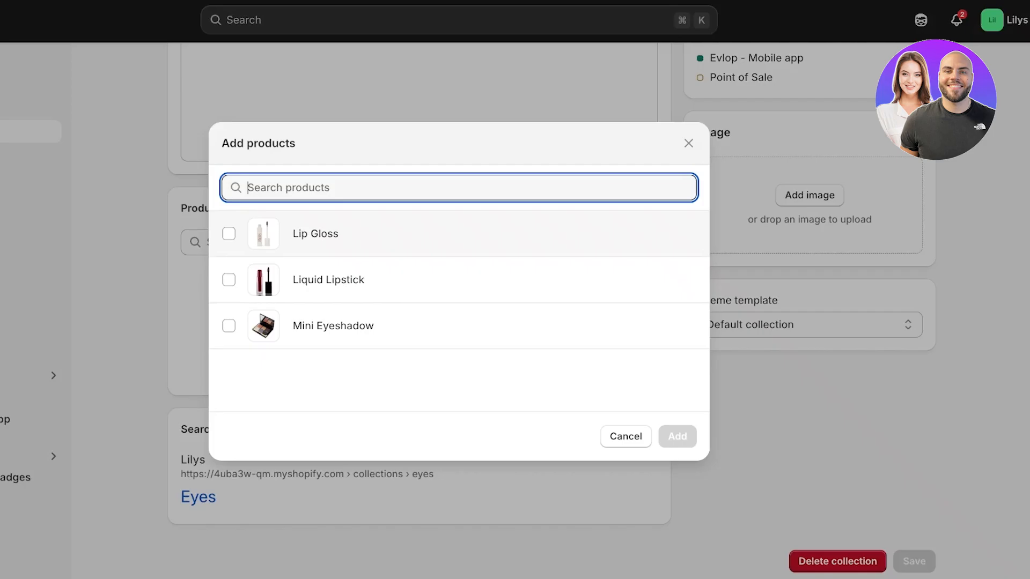
{"action": "left_click", "coordinate": [229, 279]}
{"action": "left_click", "coordinate": [391, 324]}
{"action": "left_click", "coordinate": [749, 436]}
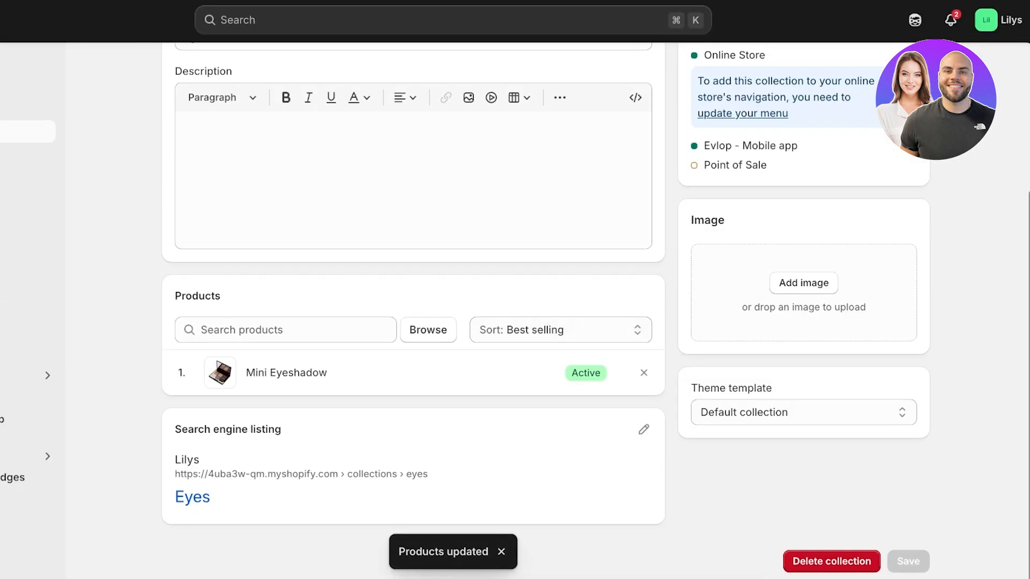
Step: Check the collections list, review the Eyes collection's details and products, and return to the list
{"action": "scroll", "coordinate": [514, 311], "scroll_direction": "up", "scroll_amount": 4}
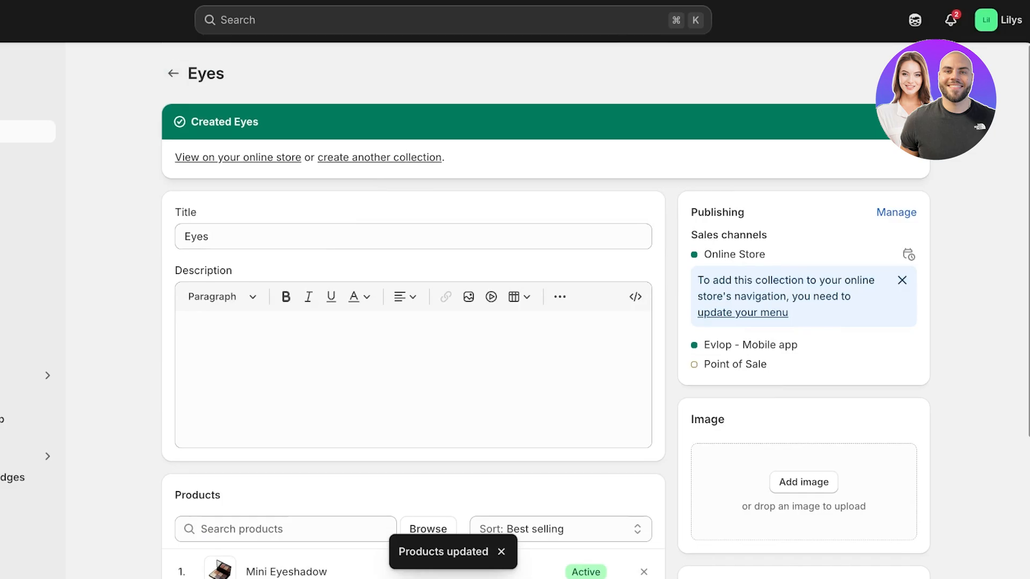
{"action": "left_click", "coordinate": [21, 109]}
{"action": "left_click", "coordinate": [22, 132]}
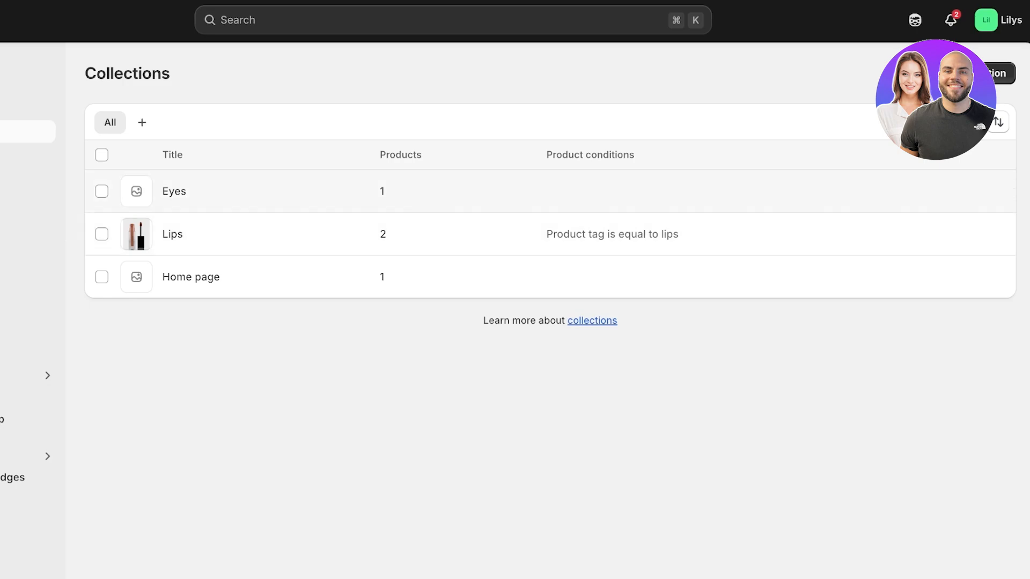
{"action": "left_click", "coordinate": [174, 191]}
{"action": "scroll", "coordinate": [413, 268], "scroll_direction": "down", "scroll_amount": 3}
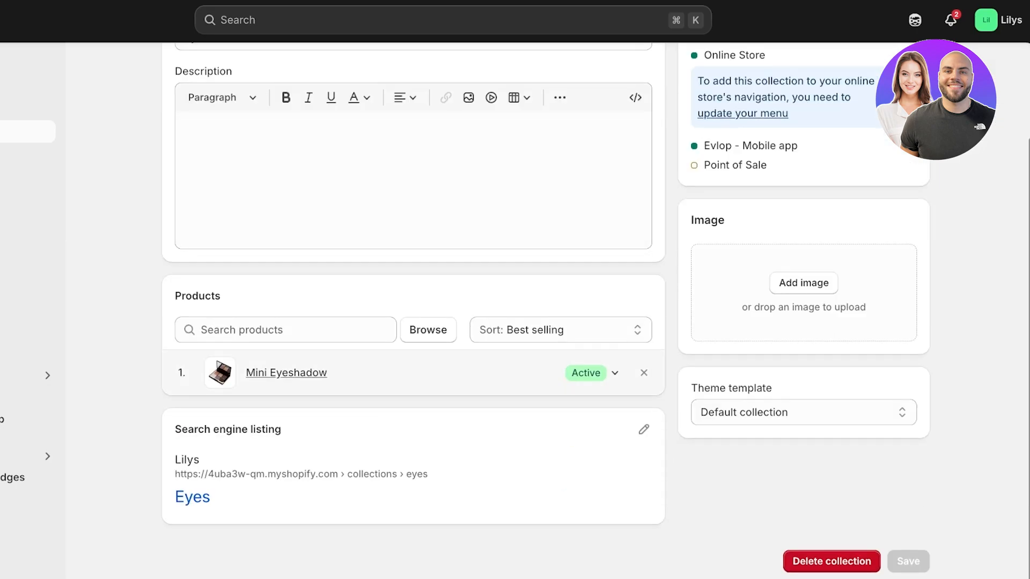
{"action": "scroll", "coordinate": [413, 268], "scroll_direction": "up", "scroll_amount": 2}
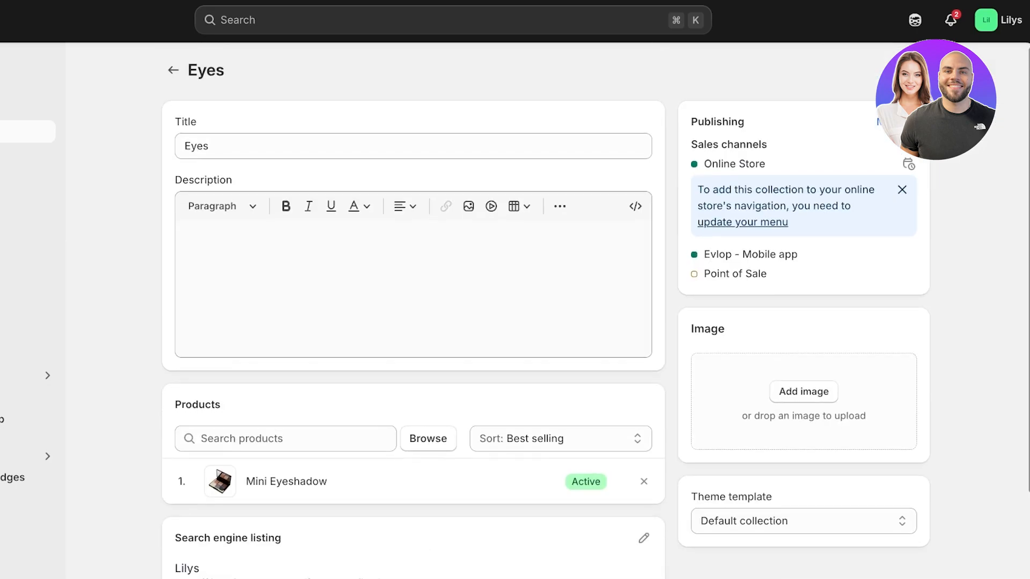
{"action": "scroll", "coordinate": [413, 268], "scroll_direction": "down", "scroll_amount": 2}
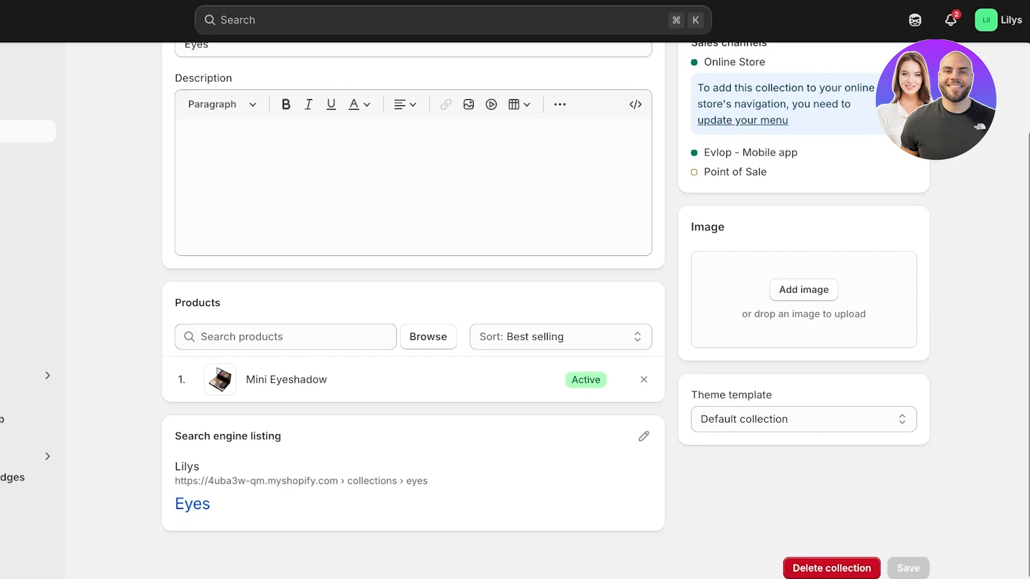
{"action": "scroll", "coordinate": [413, 268], "scroll_direction": "up", "scroll_amount": 2}
{"action": "left_click", "coordinate": [172, 73]}
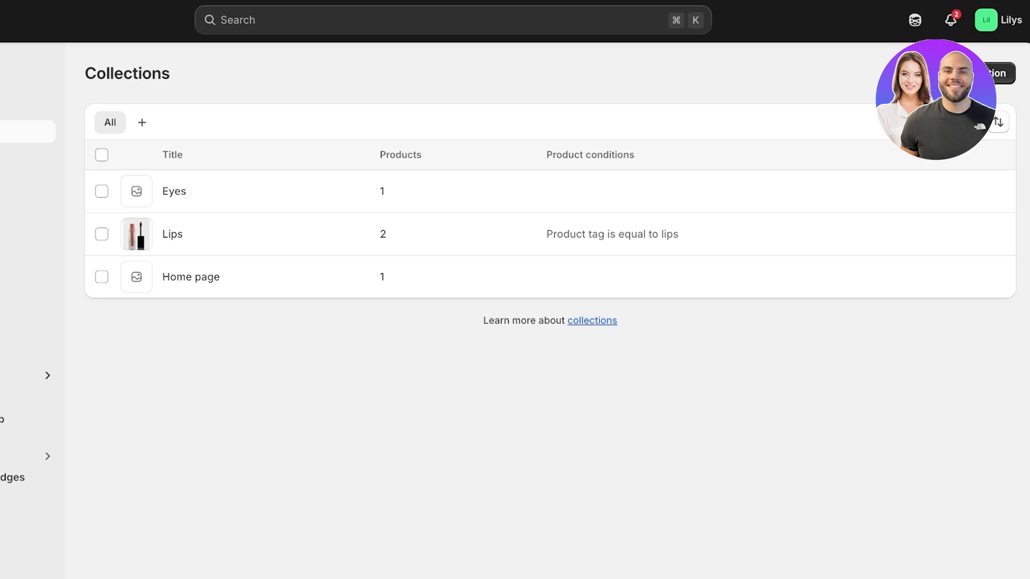
Step: Look over the online store's themes page, and open the Main menu in the navigation settings for editing
{"action": "left_click", "coordinate": [66, 396]}
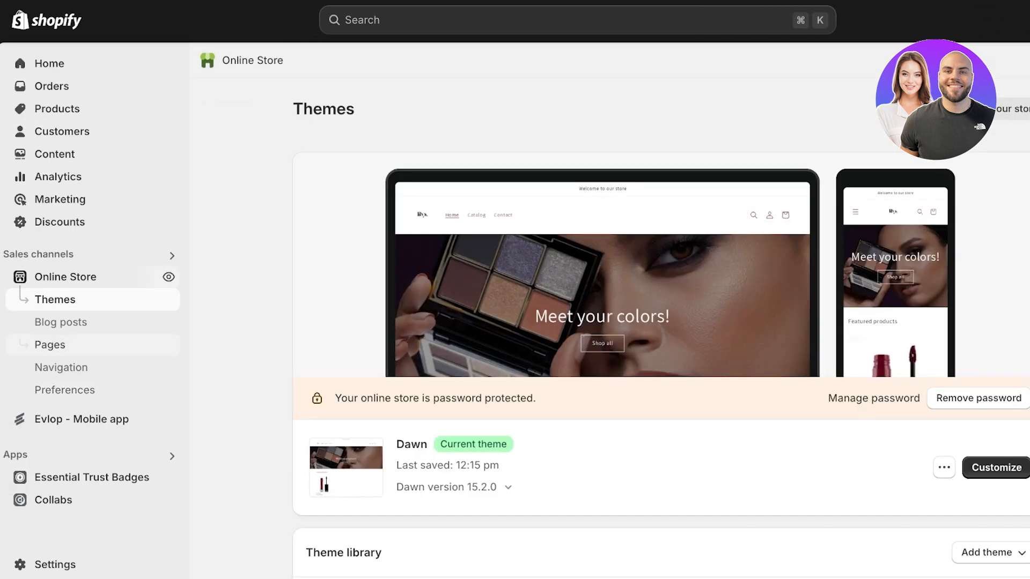
{"action": "scroll", "coordinate": [661, 311], "scroll_direction": "down", "scroll_amount": 3}
{"action": "scroll", "coordinate": [661, 309], "scroll_direction": "down", "scroll_amount": 1}
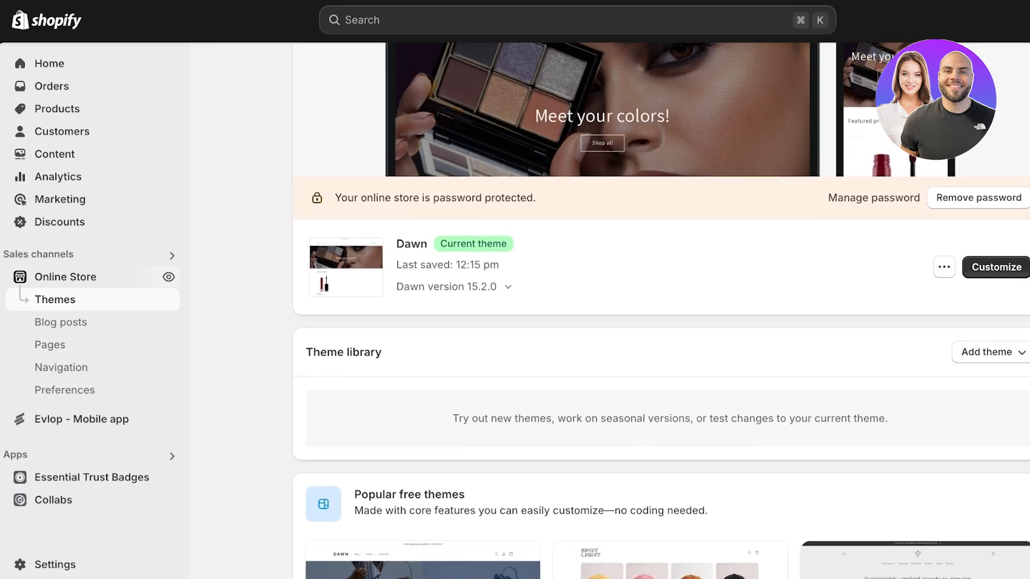
{"action": "scroll", "coordinate": [661, 311], "scroll_direction": "down", "scroll_amount": 2}
{"action": "left_click", "coordinate": [61, 367]}
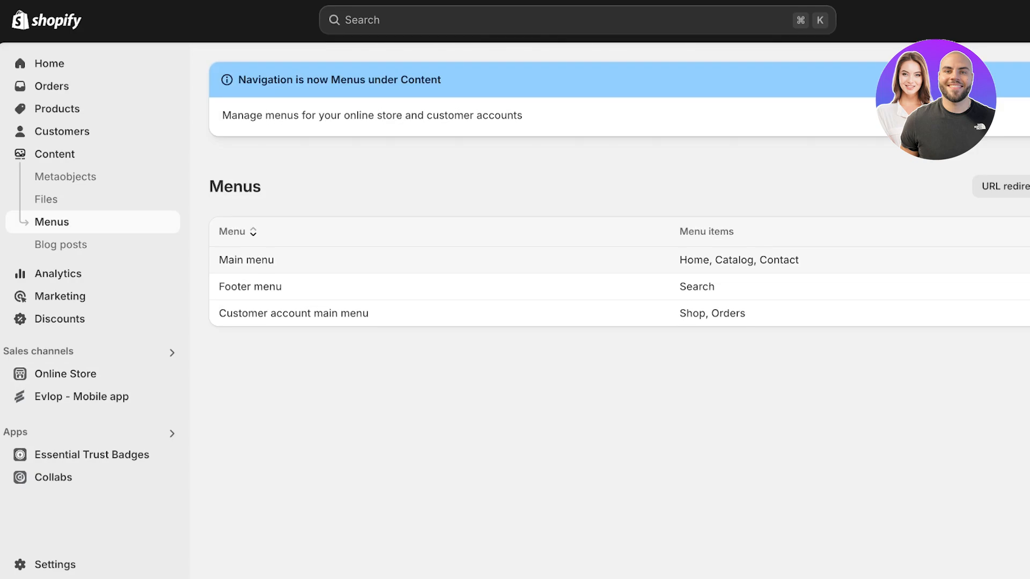
{"action": "left_click", "coordinate": [247, 260]}
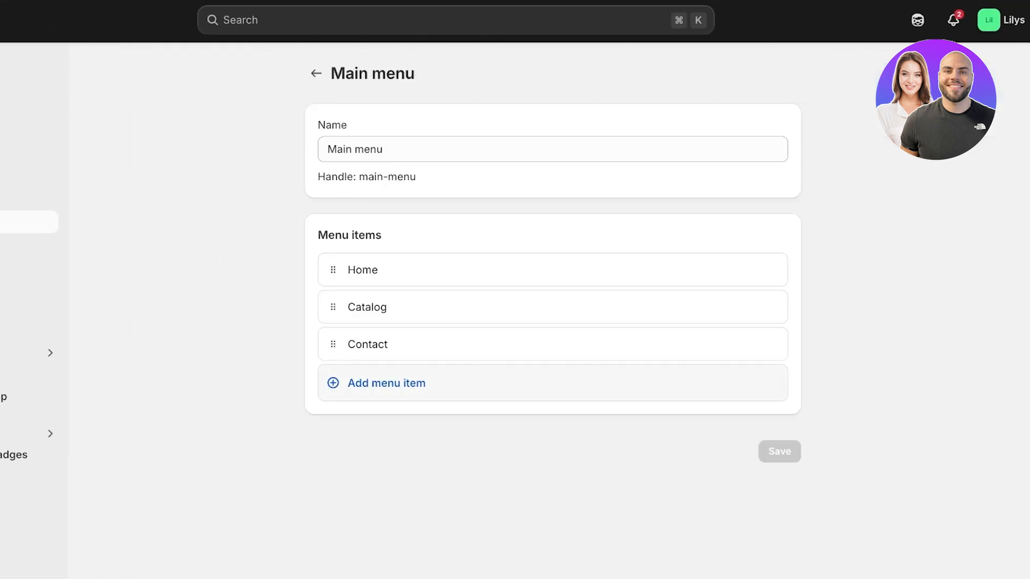
Step: Add a Main menu item that links to the Eyes collection
{"action": "left_click", "coordinate": [386, 383]}
{"action": "left_click", "coordinate": [635, 407]}
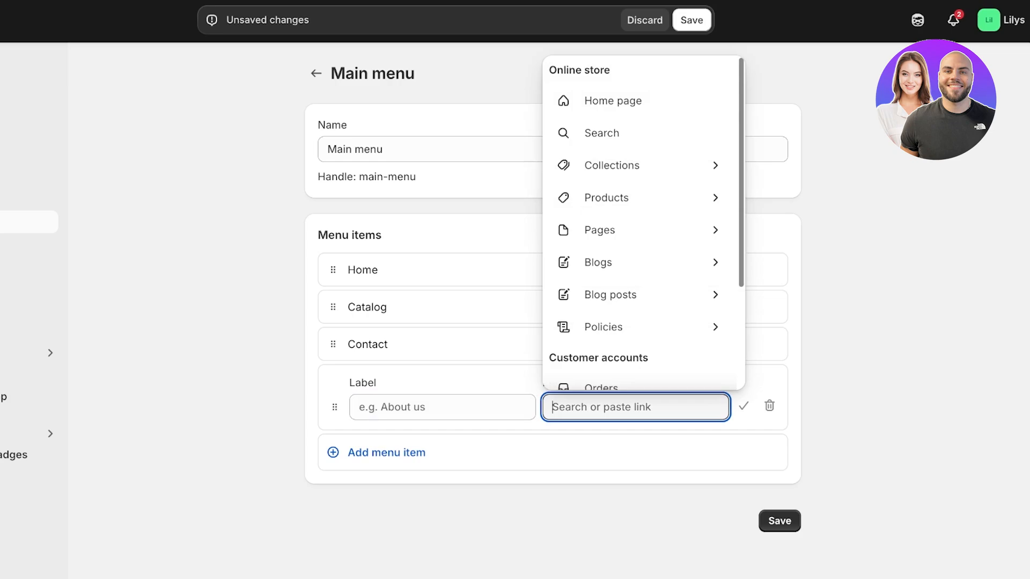
{"action": "left_click", "coordinate": [612, 165]}
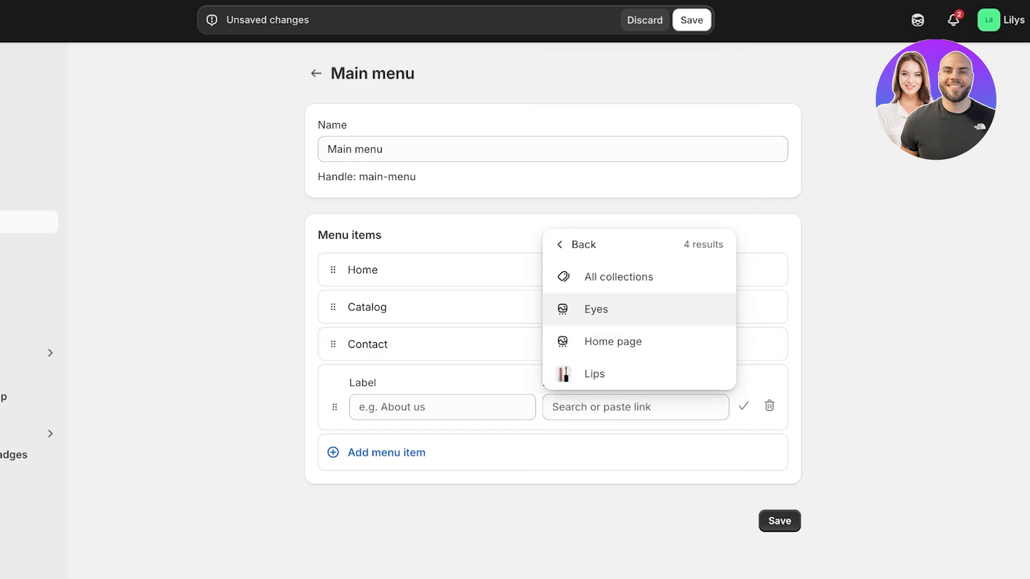
{"action": "left_click", "coordinate": [596, 310]}
{"action": "left_click", "coordinate": [535, 459]}
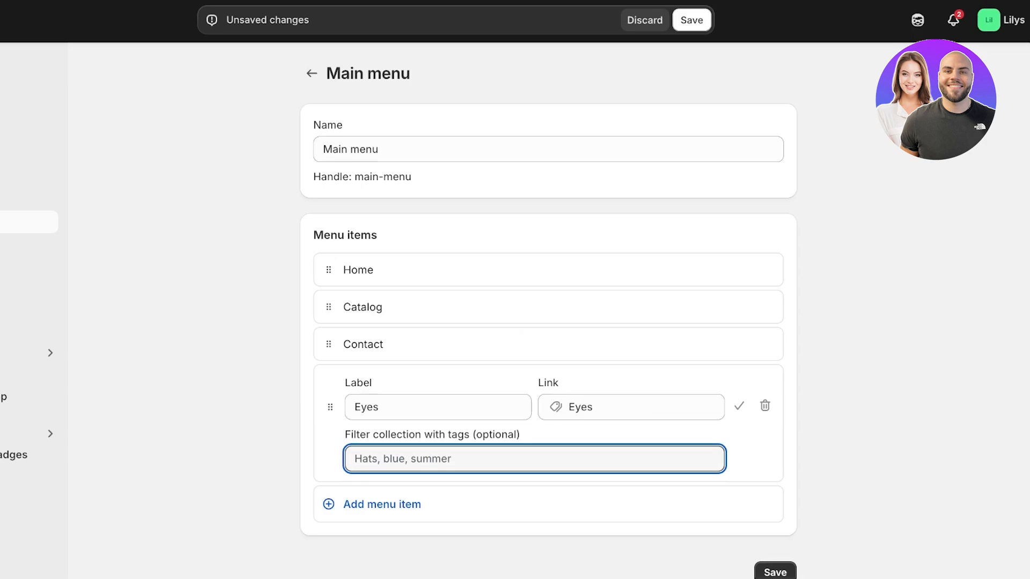
Step: Add another Main menu item linking to the Lips collection and save the menu
{"action": "scroll", "coordinate": [548, 499], "scroll_direction": "down", "scroll_amount": 1}
{"action": "left_click", "coordinate": [381, 492]}
{"action": "left_click", "coordinate": [630, 513]}
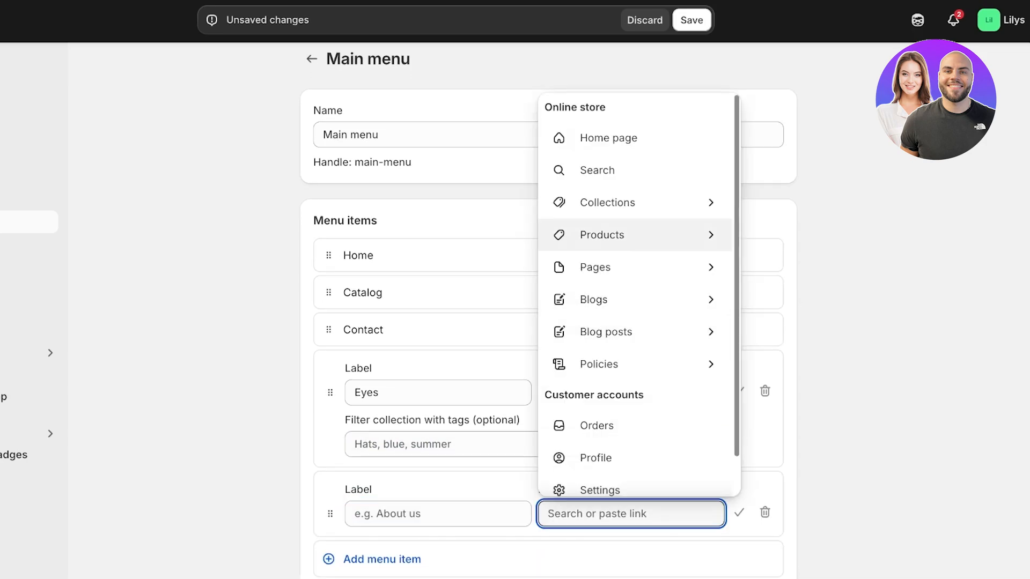
{"action": "left_click", "coordinate": [607, 202]}
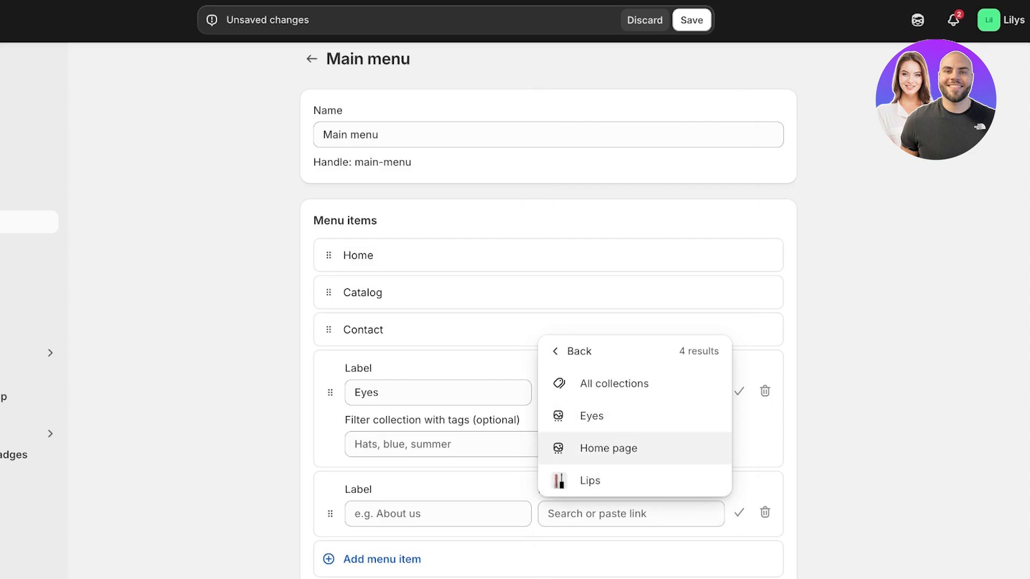
{"action": "left_click", "coordinate": [590, 480]}
{"action": "scroll", "coordinate": [590, 480], "scroll_direction": "down", "scroll_amount": 2}
{"action": "left_click", "coordinate": [775, 561]}
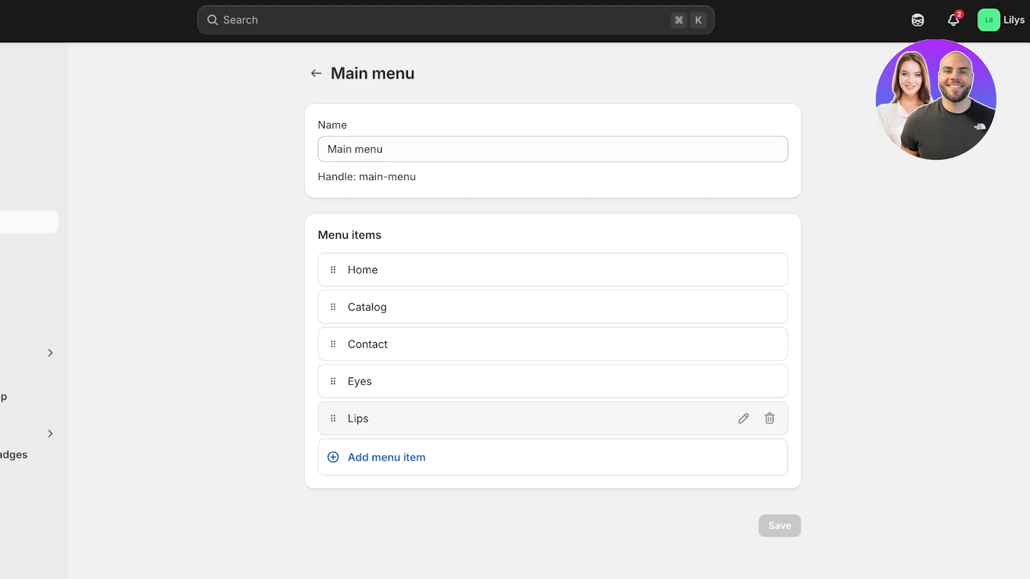
Step: Add a Main menu item labelled "Product Types" that links to All collections
{"action": "left_click", "coordinate": [386, 457]}
{"action": "type", "text": "Collections"}
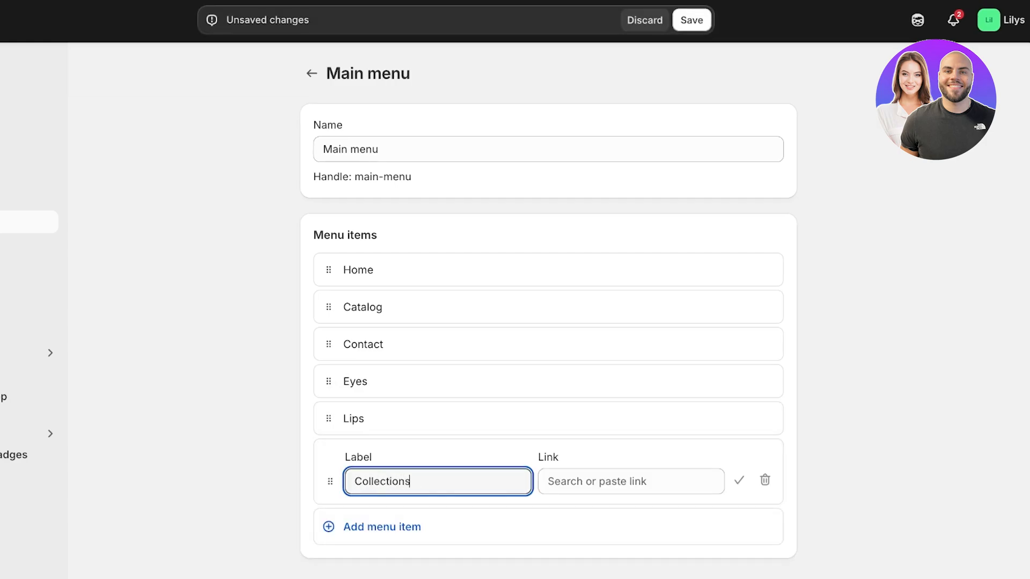
{"action": "key", "text": "ctrl+a"}
{"action": "type", "text": "P"}
{"action": "left_click", "coordinate": [630, 481]}
{"action": "left_click", "coordinate": [606, 170]}
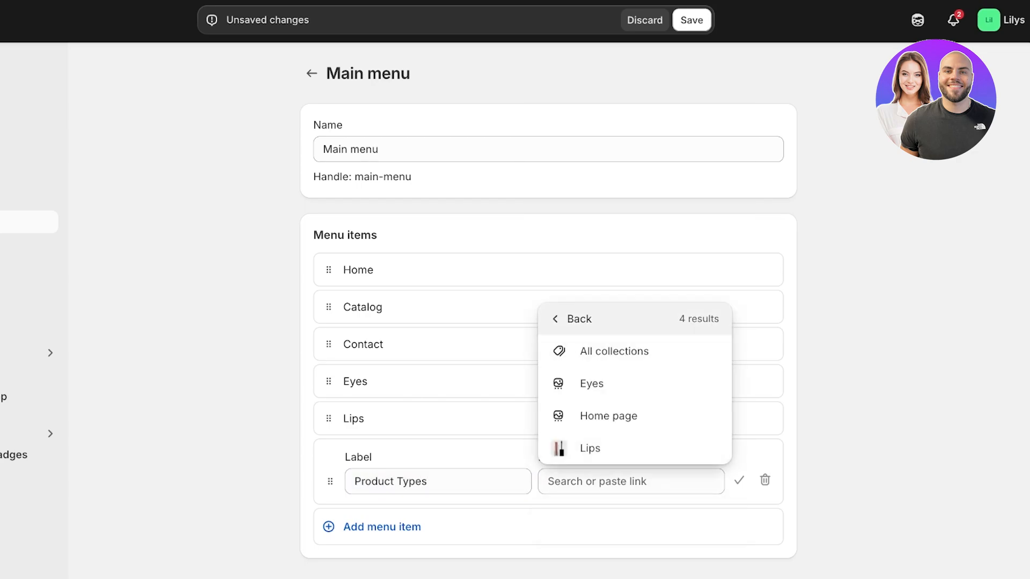
{"action": "left_click", "coordinate": [614, 354]}
{"action": "left_click", "coordinate": [739, 481]}
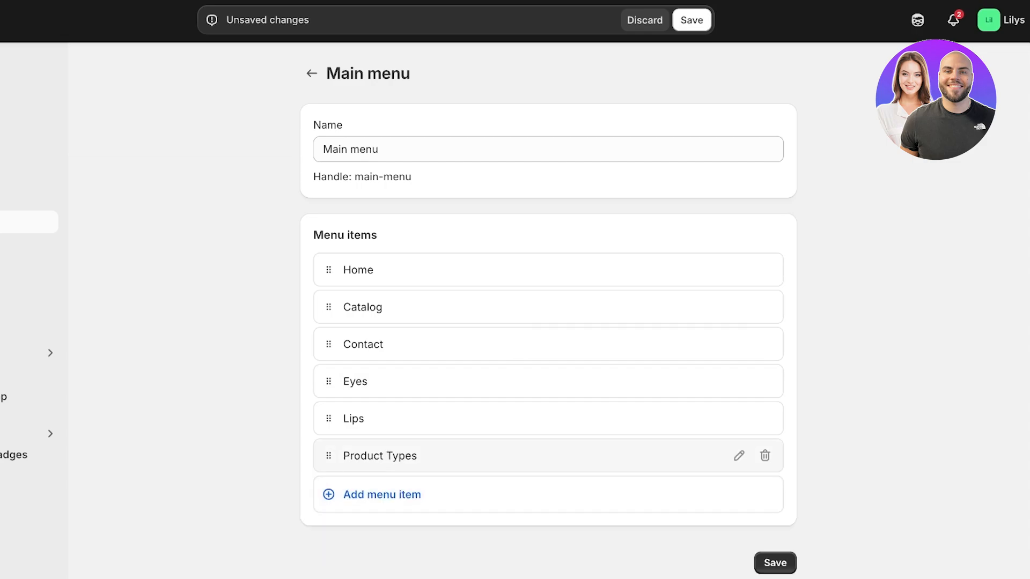
Step: Move Product Types directly below Contact, nest Eyes and Lips under it, and save the menu
{"action": "left_click_drag", "start_coordinate": [328, 455], "coordinate": [329, 381]}
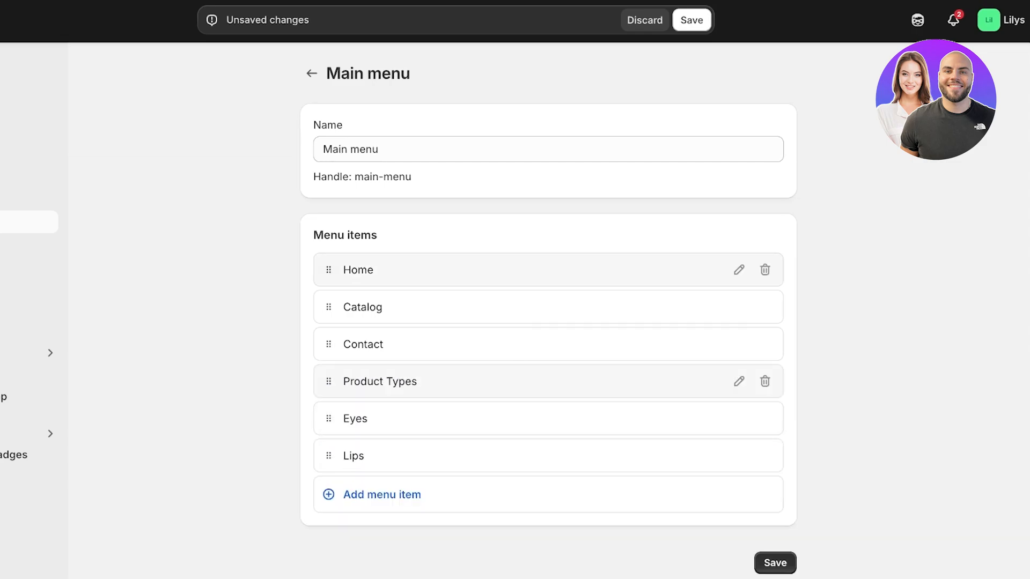
{"action": "left_click_drag", "start_coordinate": [329, 418], "coordinate": [344, 409]}
{"action": "left_click_drag", "start_coordinate": [329, 494], "coordinate": [365, 456]}
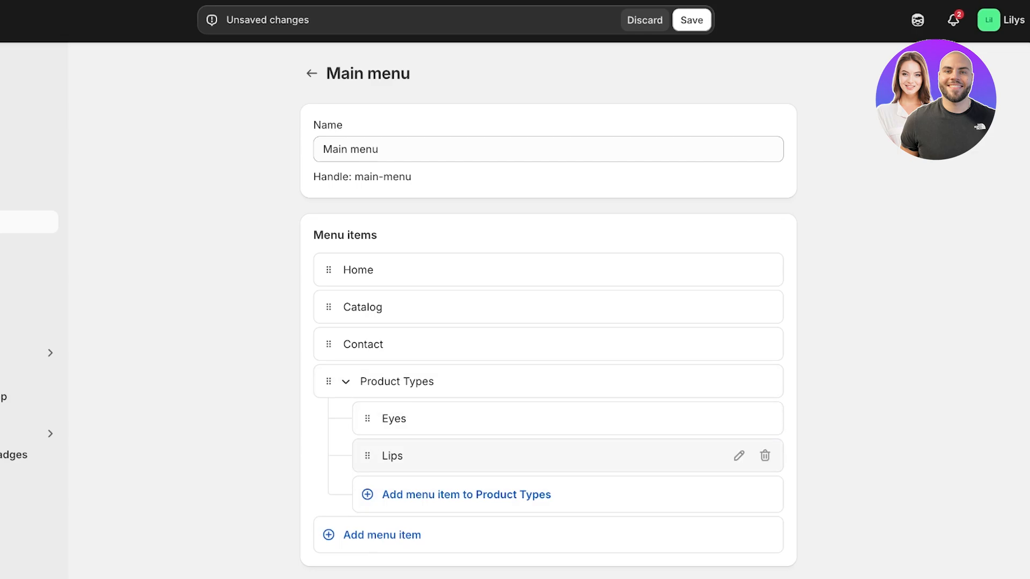
{"action": "left_click", "coordinate": [346, 381]}
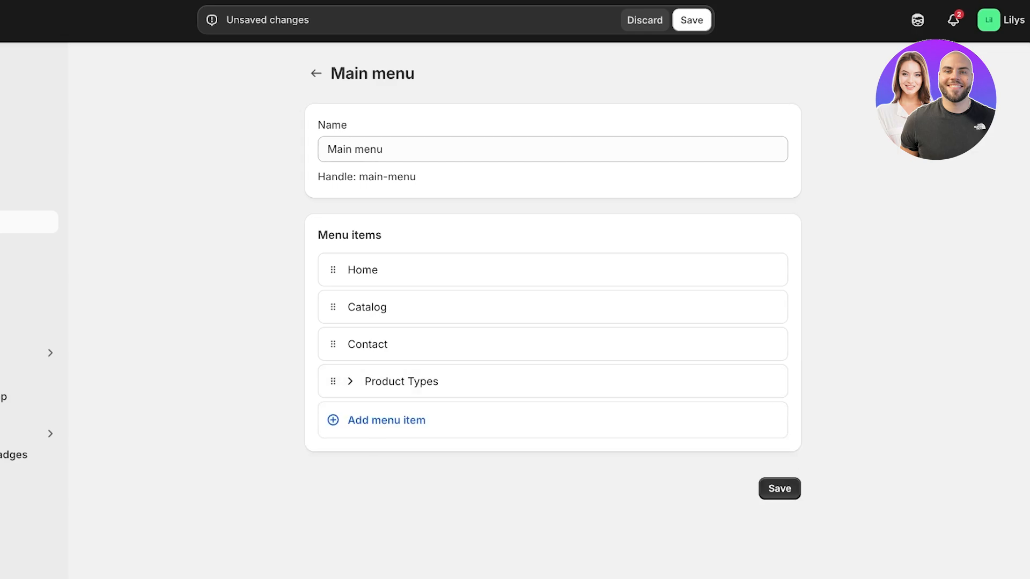
{"action": "left_click", "coordinate": [779, 488]}
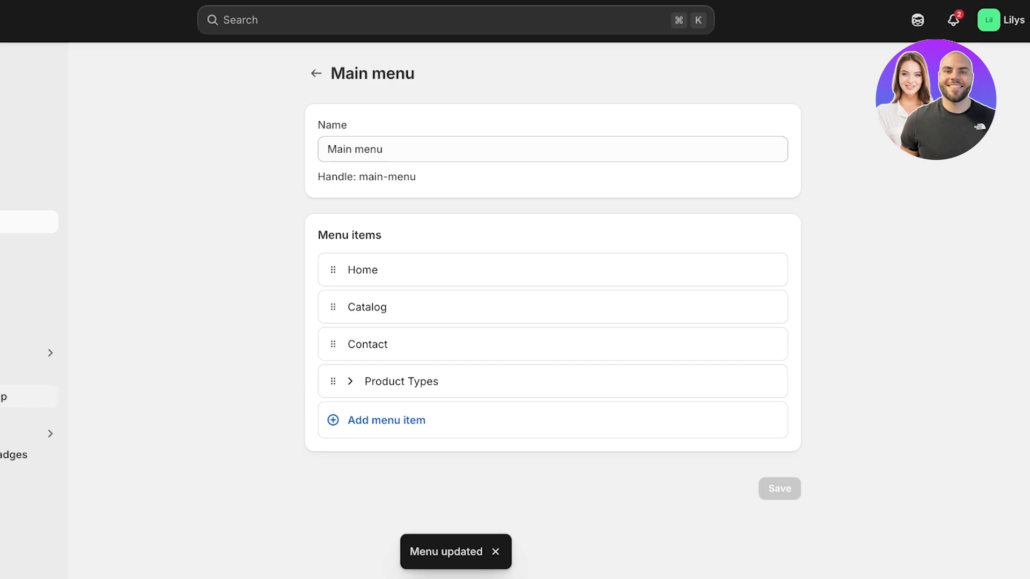
Step: View the live online store and examine the Product Types submenu and the home page
{"action": "left_click", "coordinate": [46, 374]}
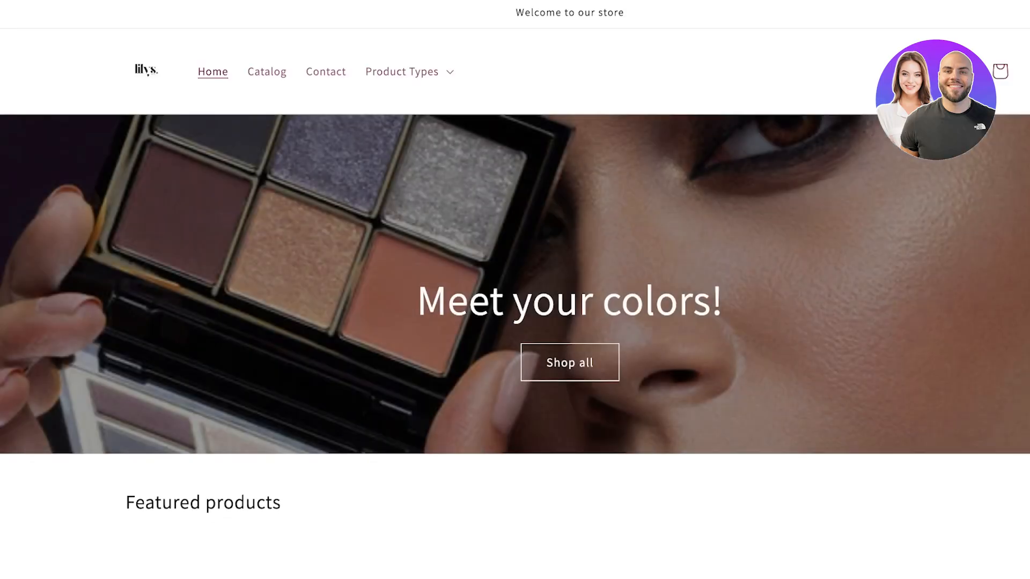
{"action": "left_click", "coordinate": [403, 72]}
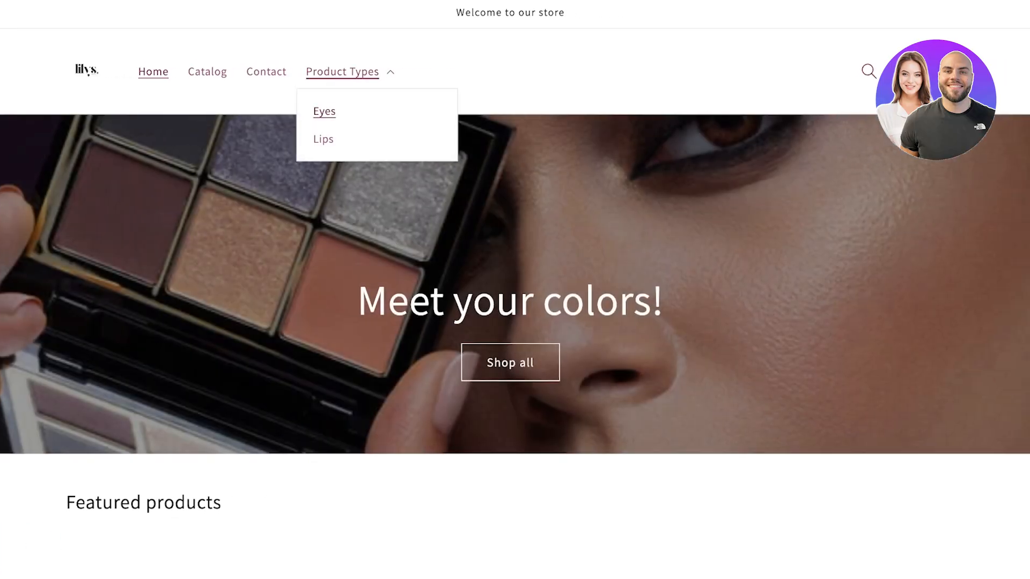
{"action": "left_click", "coordinate": [343, 72]}
{"action": "scroll", "coordinate": [344, 72], "scroll_direction": "down", "scroll_amount": 7}
{"action": "scroll", "coordinate": [343, 72], "scroll_direction": "up", "scroll_amount": 7}
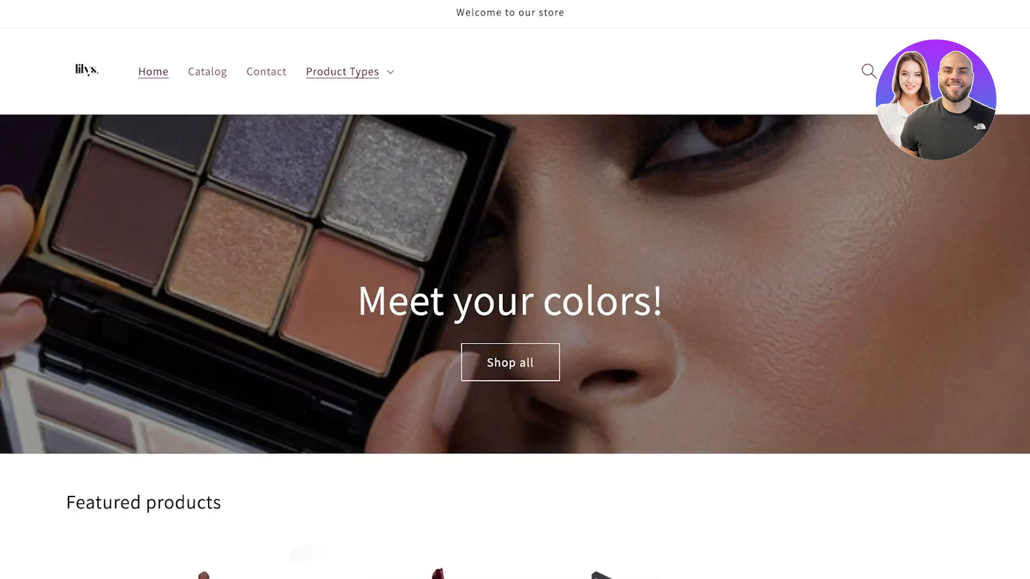
Step: Open the Eyes collection from the storefront's Product Types submenu and examine its products
{"action": "left_click", "coordinate": [343, 71]}
{"action": "left_click", "coordinate": [324, 111]}
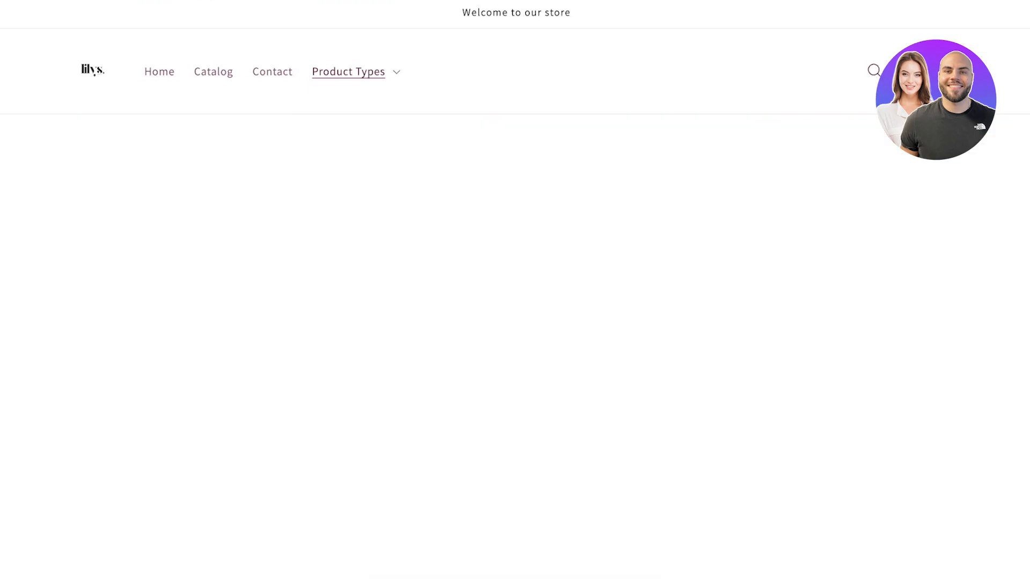
{"action": "scroll", "coordinate": [515, 290], "scroll_direction": "down", "scroll_amount": 6}
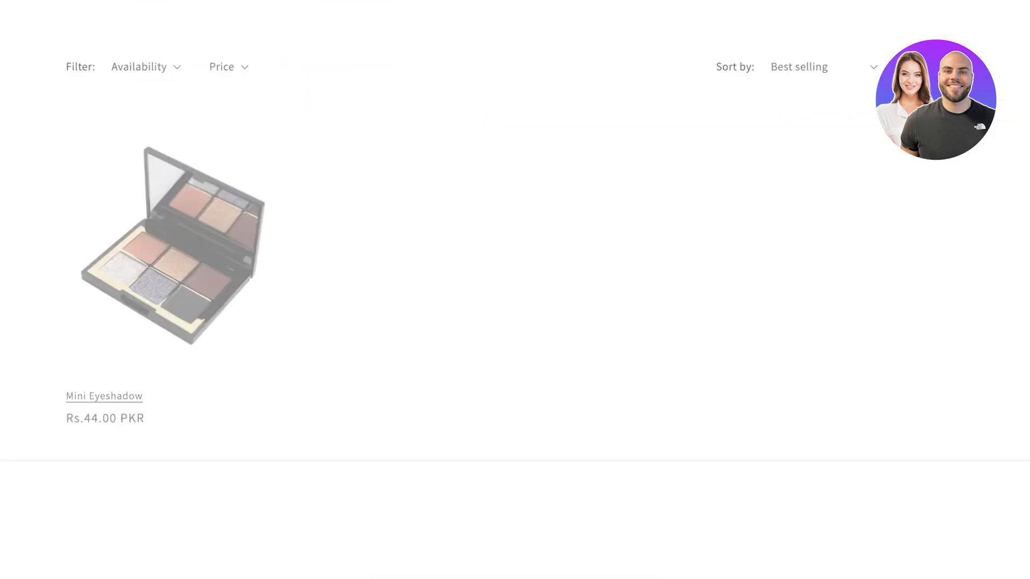
{"action": "scroll", "coordinate": [514, 289], "scroll_direction": "up", "scroll_amount": 6}
Step: Examine the Lips collection page through the Product Types submenu, and look through the full Catalog page
{"action": "left_click", "coordinate": [343, 72]}
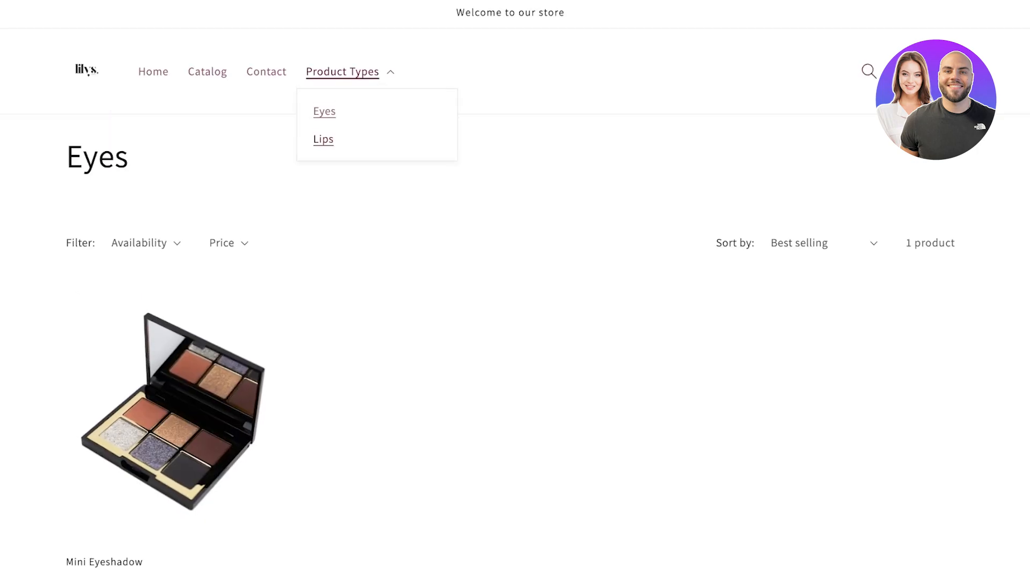
{"action": "left_click", "coordinate": [323, 138]}
{"action": "scroll", "coordinate": [514, 290], "scroll_direction": "down", "scroll_amount": 5}
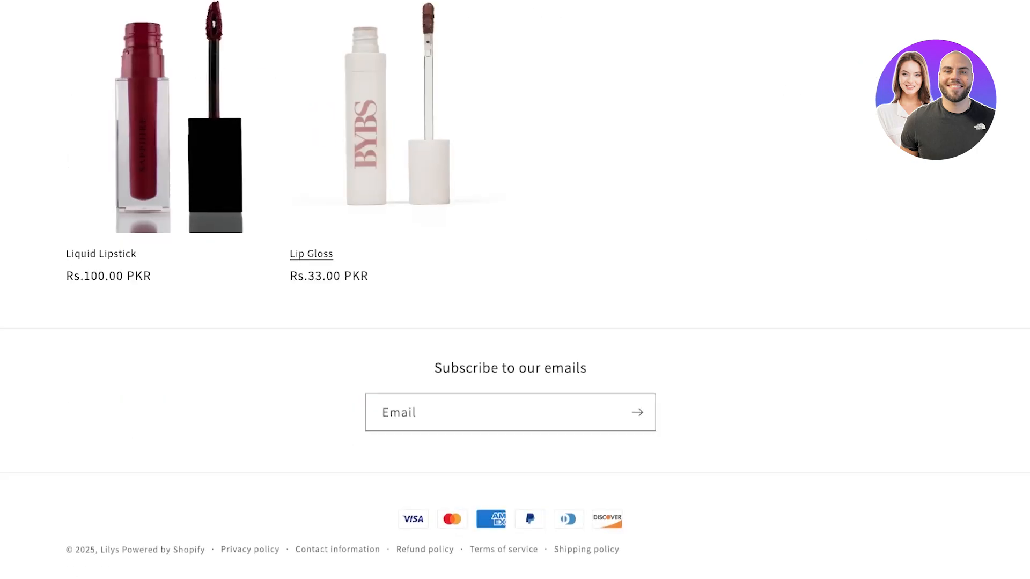
{"action": "scroll", "coordinate": [515, 289], "scroll_direction": "up", "scroll_amount": 5}
{"action": "scroll", "coordinate": [515, 290], "scroll_direction": "down", "scroll_amount": 5}
{"action": "scroll", "coordinate": [515, 290], "scroll_direction": "up", "scroll_amount": 5}
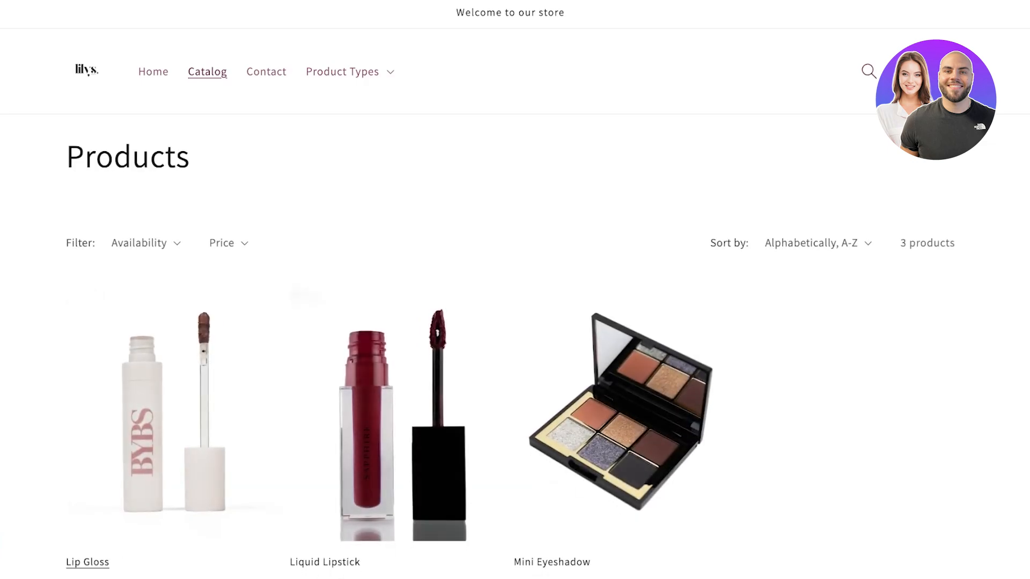
{"action": "scroll", "coordinate": [515, 290], "scroll_direction": "down", "scroll_amount": 5}
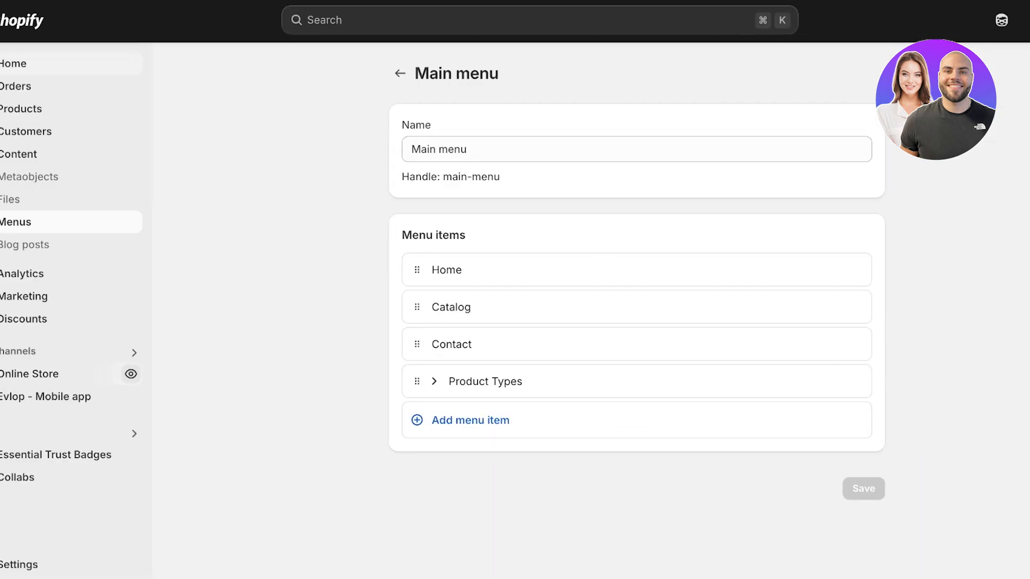
Step: Go to the admin home and the product section, and revisit the Eyes collection on the storefront
{"action": "left_click", "coordinate": [21, 64]}
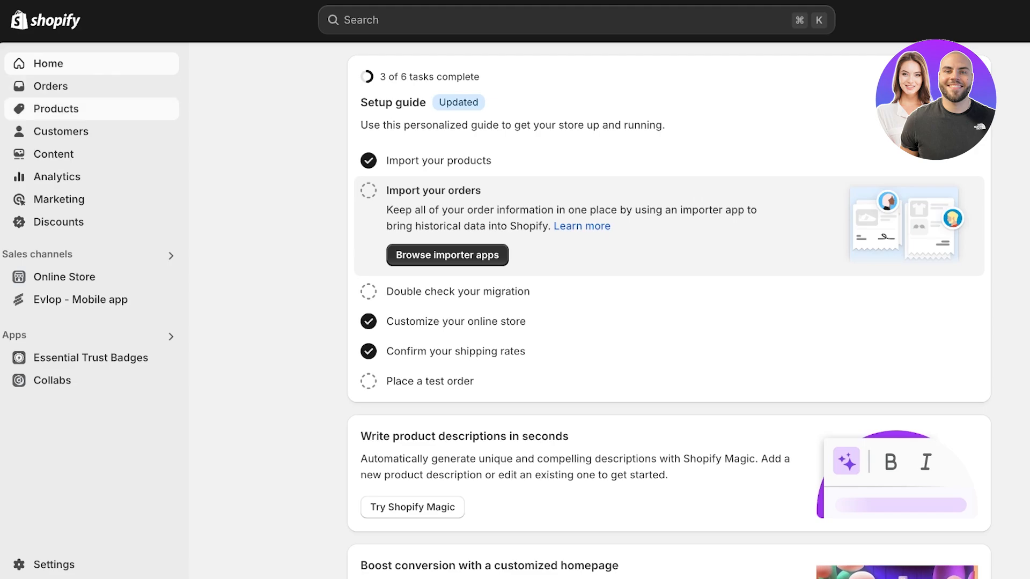
{"action": "left_click", "coordinate": [56, 109]}
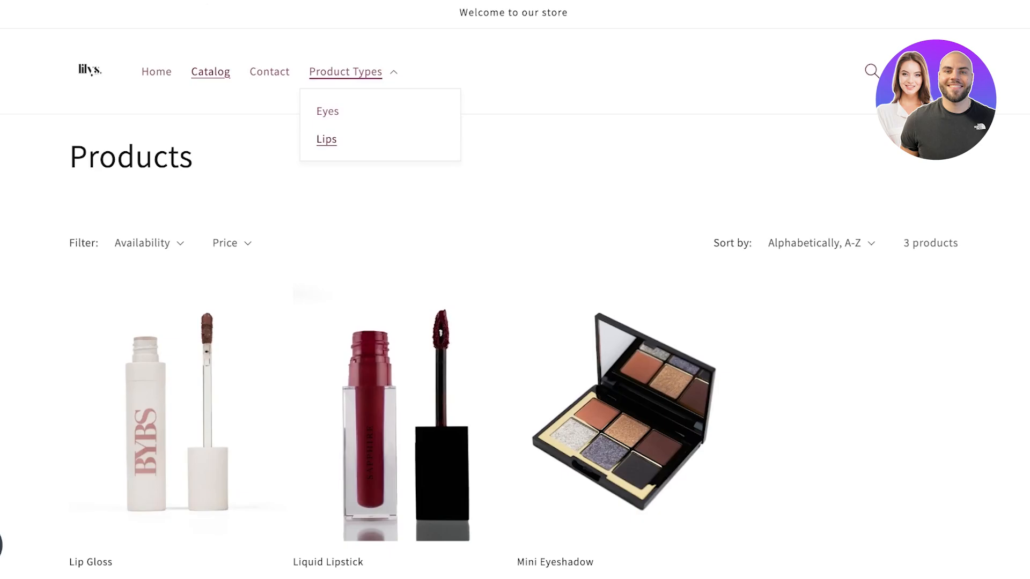
{"action": "left_click", "coordinate": [327, 111]}
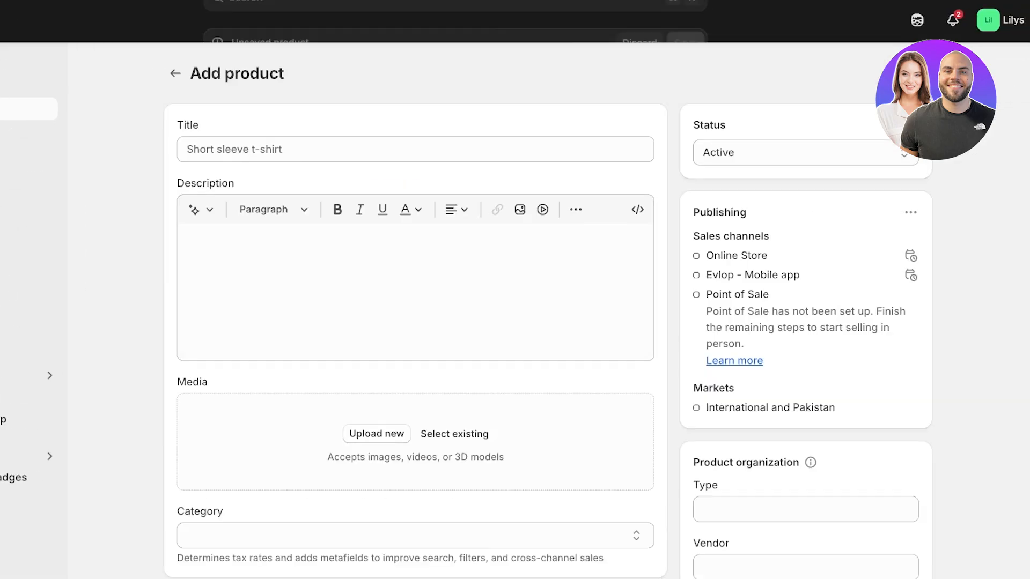
Step: Add the existing image MNGO2600 to the new product's media
{"action": "scroll", "coordinate": [429, 322], "scroll_direction": "down", "scroll_amount": 3}
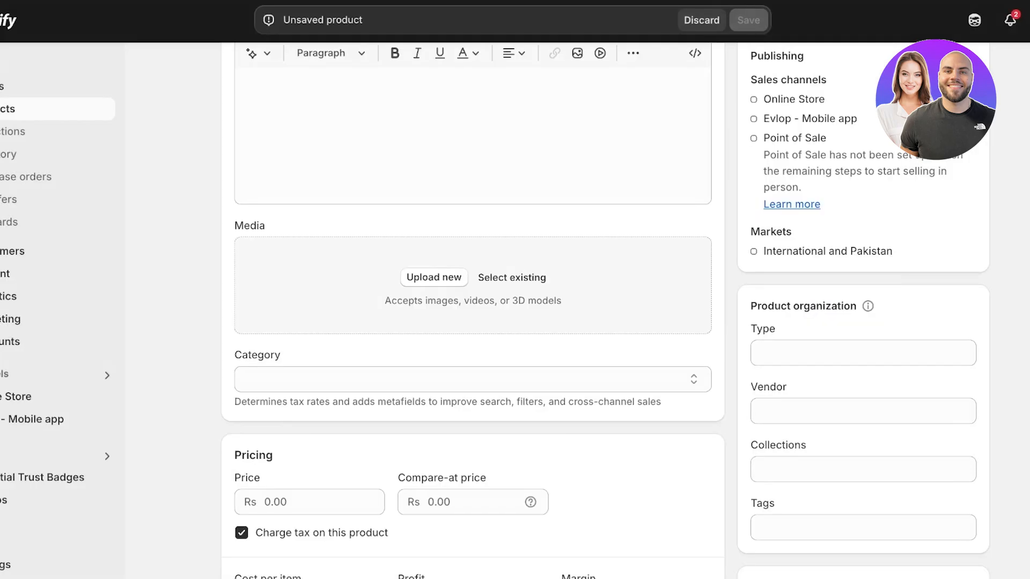
{"action": "left_click", "coordinate": [512, 277]}
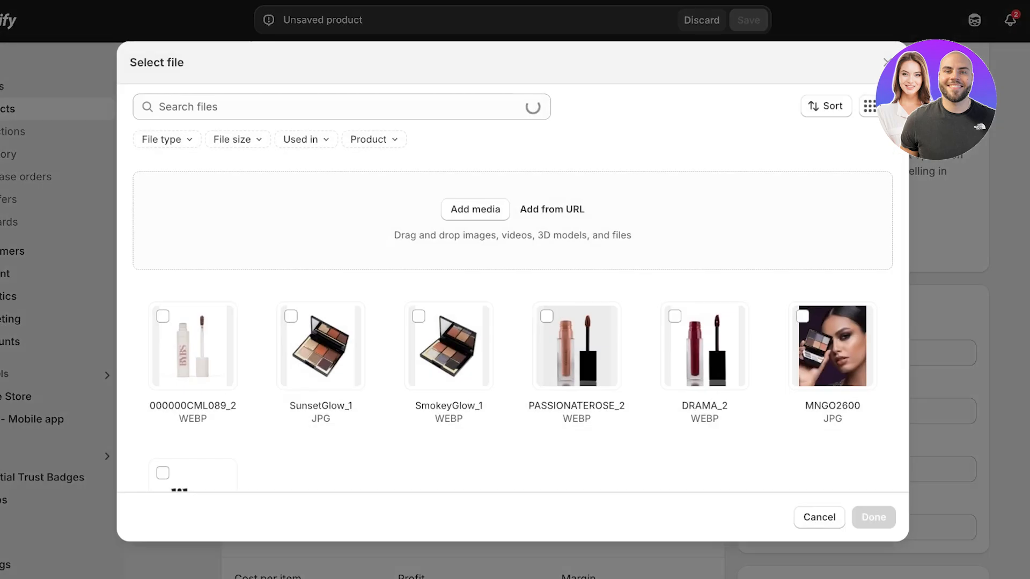
{"action": "left_click", "coordinate": [704, 345]}
{"action": "left_click", "coordinate": [833, 346]}
{"action": "left_click", "coordinate": [703, 346]}
{"action": "left_click", "coordinate": [873, 517]}
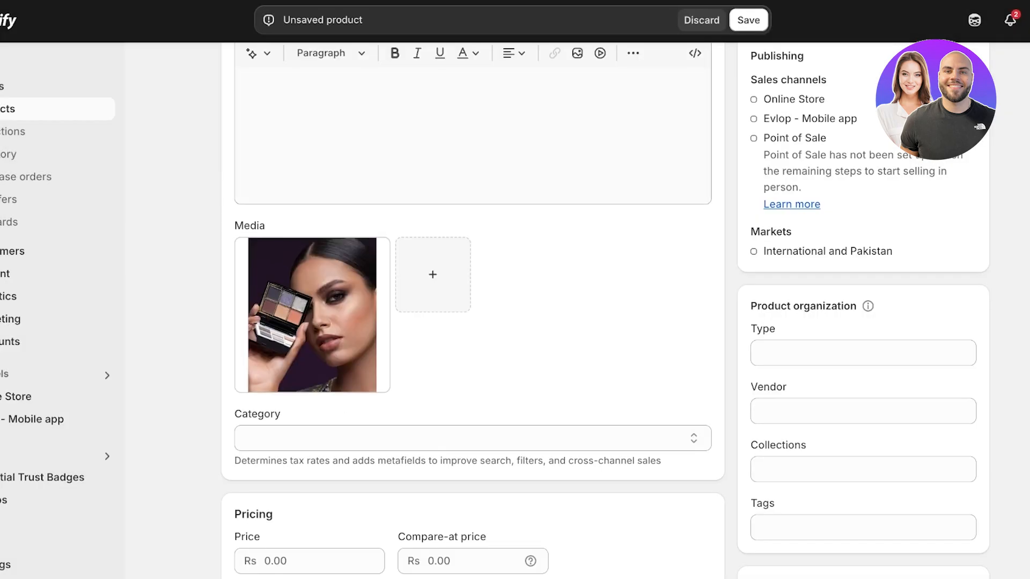
Step: Title the new product Mascara and set its price to Rs 22
{"action": "scroll", "coordinate": [472, 301], "scroll_direction": "up", "scroll_amount": 3}
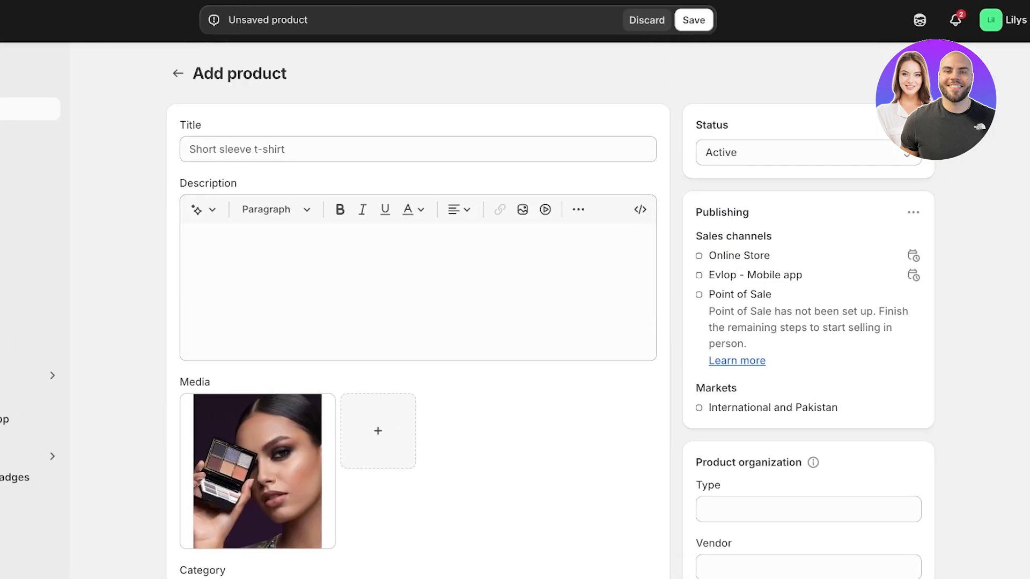
{"action": "left_click", "coordinate": [444, 149]}
{"action": "type", "text": "M"}
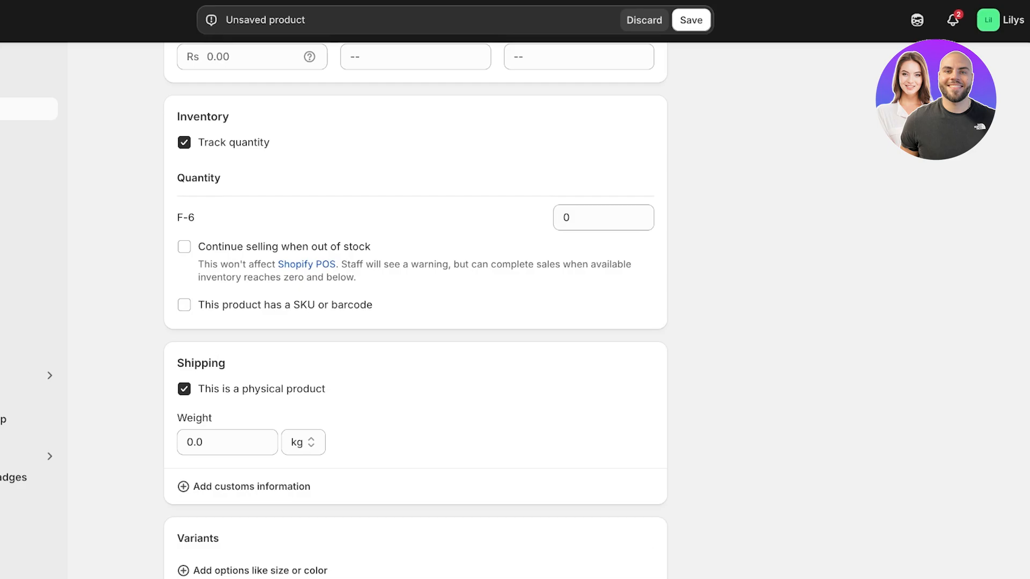
{"action": "scroll", "coordinate": [415, 300], "scroll_direction": "up", "scroll_amount": 1}
{"action": "left_click", "coordinate": [578, 95]}
{"action": "left_click", "coordinate": [253, 95]}
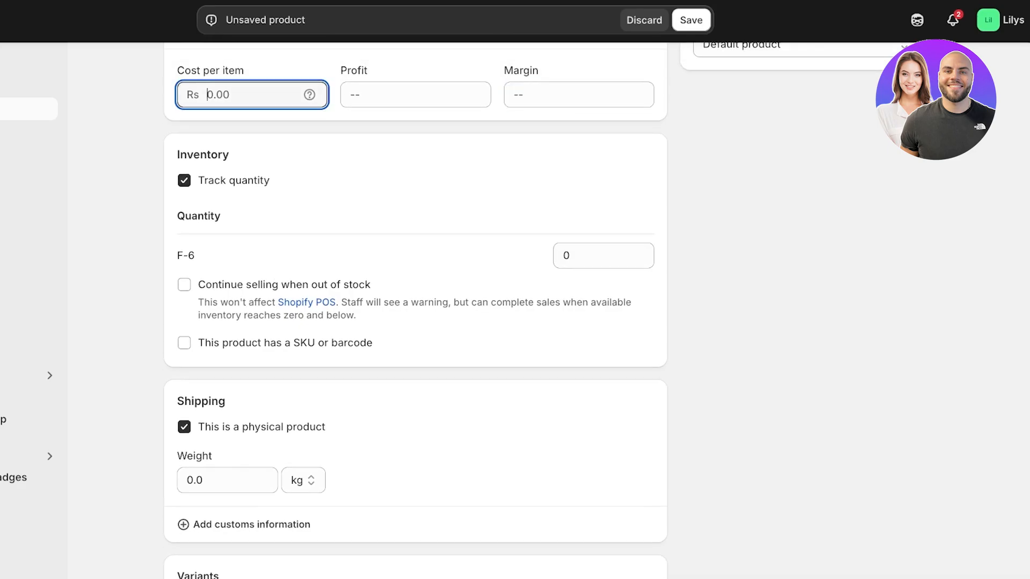
{"action": "scroll", "coordinate": [252, 95], "scroll_direction": "up", "scroll_amount": 2}
{"action": "left_click", "coordinate": [252, 74]}
{"action": "type", "text": "22"}
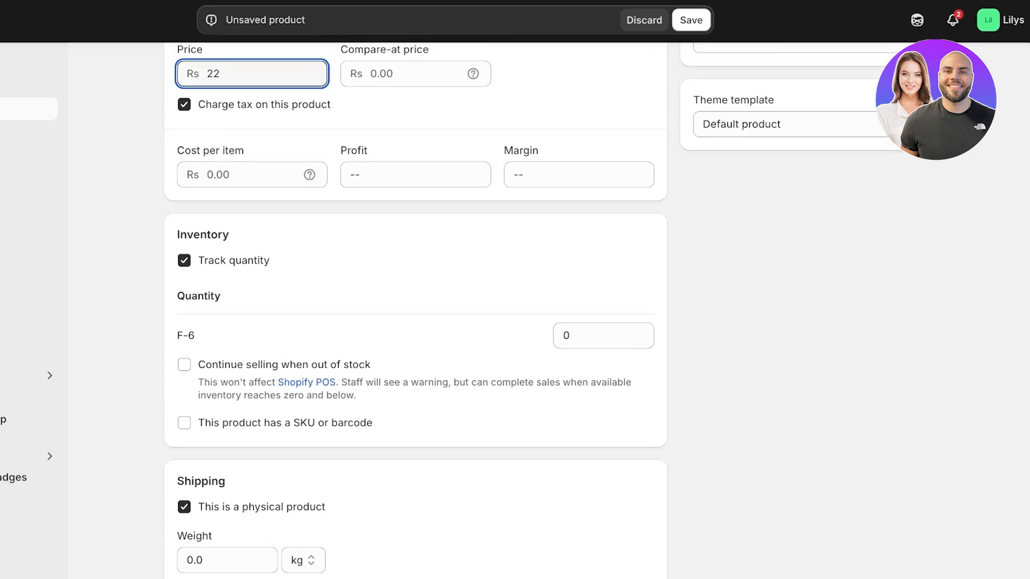
Step: Set the product's F-6 inventory quantity to 12340 and save the product
{"action": "left_click", "coordinate": [566, 335]}
{"action": "type", "text": "1234"}
{"action": "key", "text": "ctrl+a"}
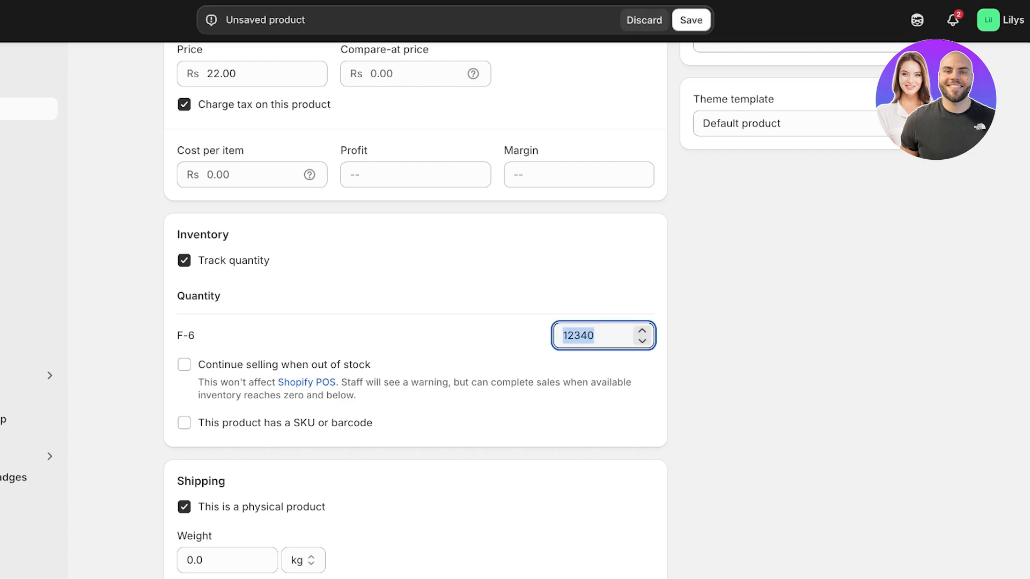
{"action": "key", "text": "Return"}
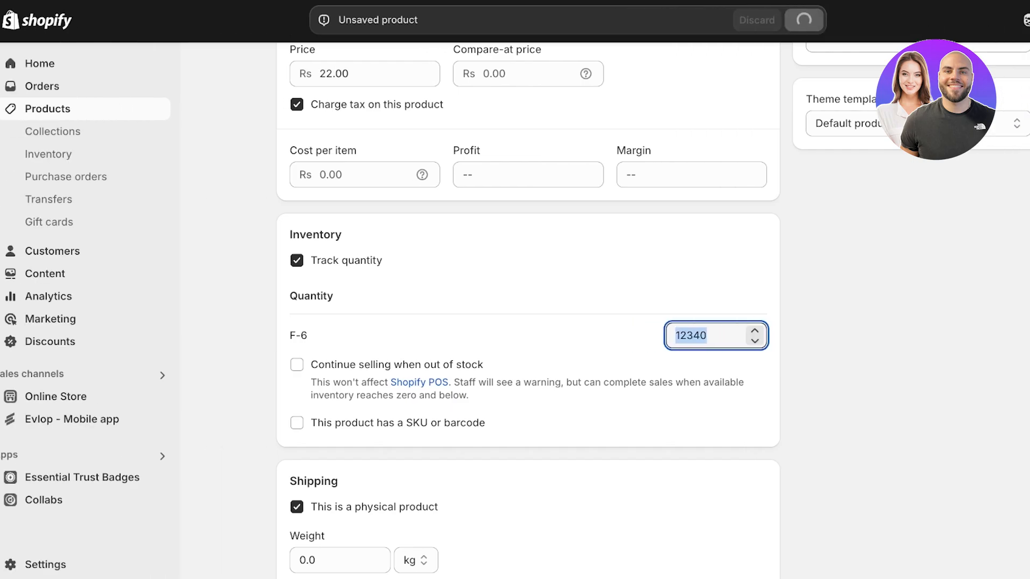
Step: Start a new collection in the product collections and title it Mascara
{"action": "left_click", "coordinate": [52, 132]}
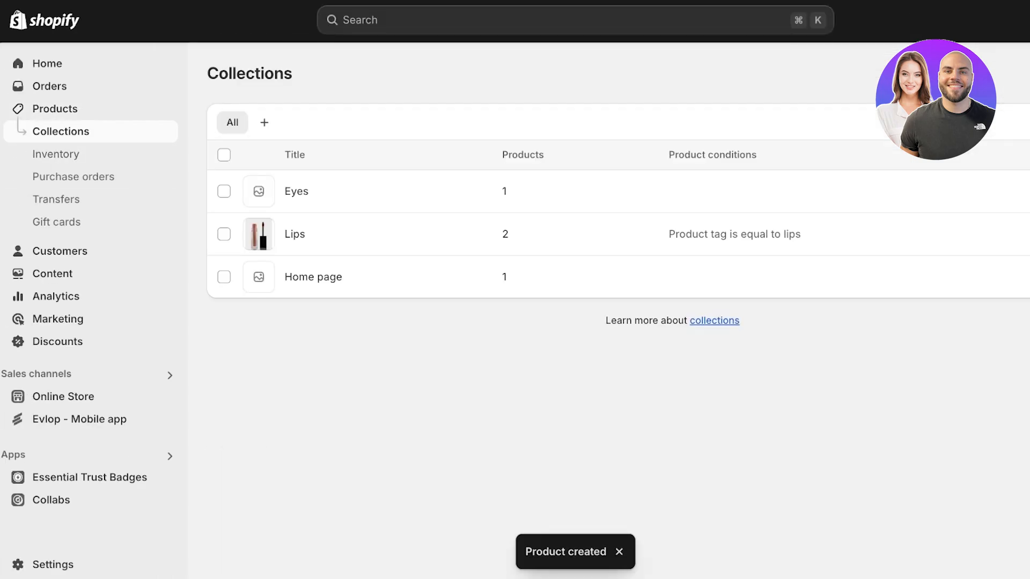
{"action": "left_click", "coordinate": [975, 73]}
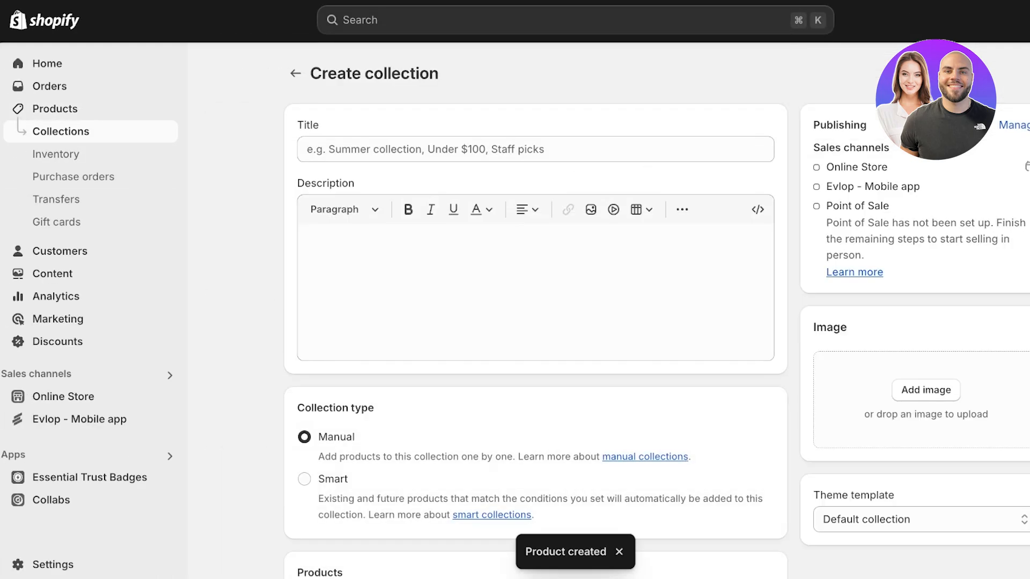
{"action": "left_click", "coordinate": [376, 149]}
{"action": "type", "text": "Mascara"}
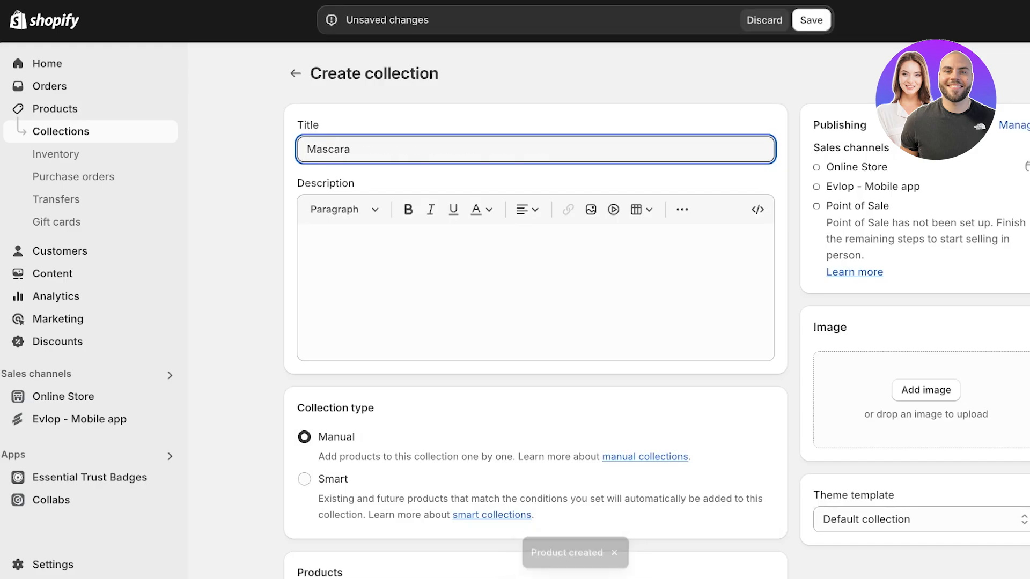
Step: Add the Mascara product to the manual Mascara collection and save the collection
{"action": "scroll", "coordinate": [535, 290], "scroll_direction": "down", "scroll_amount": 3}
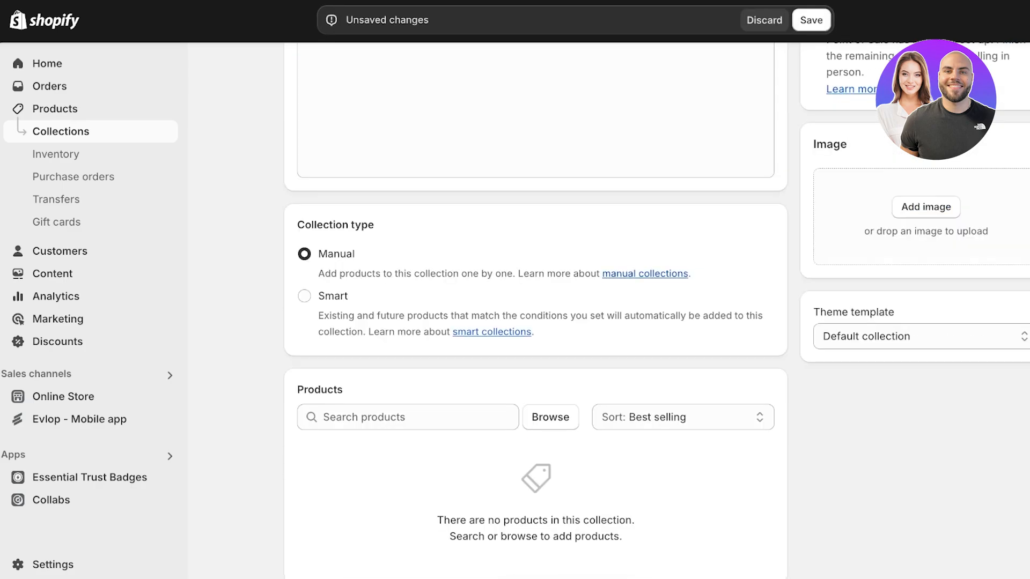
{"action": "left_click", "coordinate": [408, 417]}
{"action": "scroll", "coordinate": [535, 289], "scroll_direction": "down", "scroll_amount": 3}
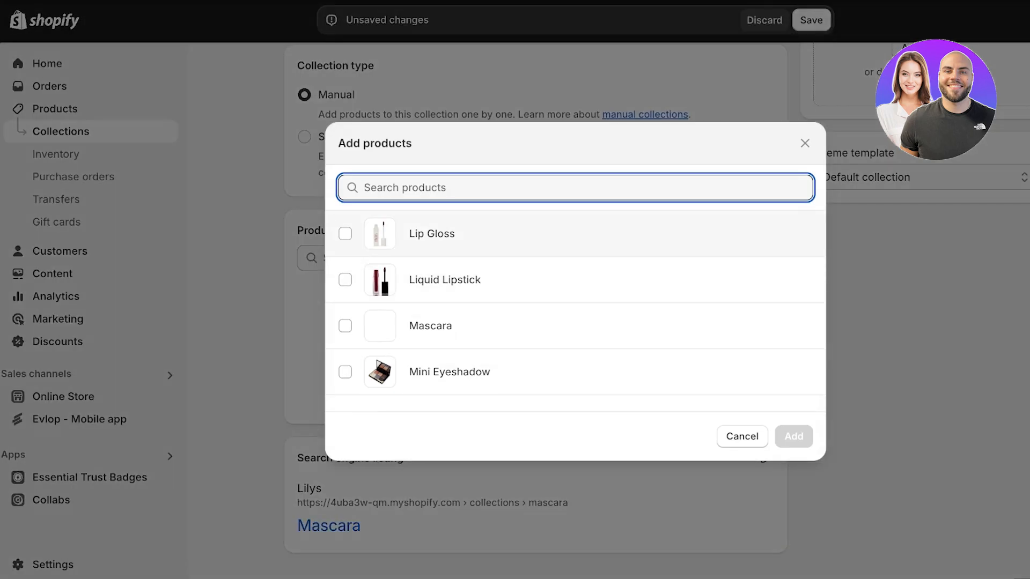
{"action": "left_click", "coordinate": [344, 325]}
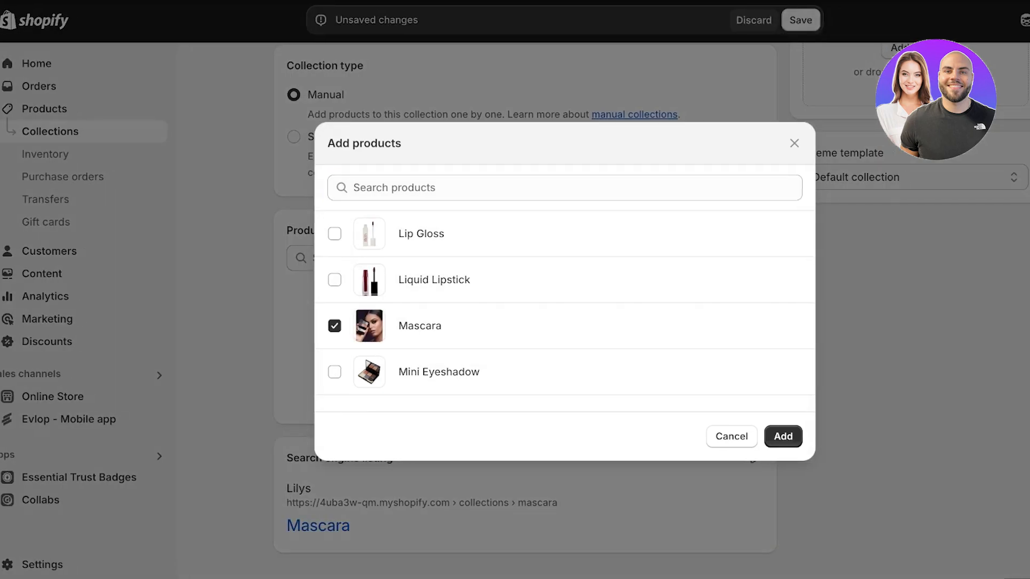
{"action": "left_click", "coordinate": [794, 436]}
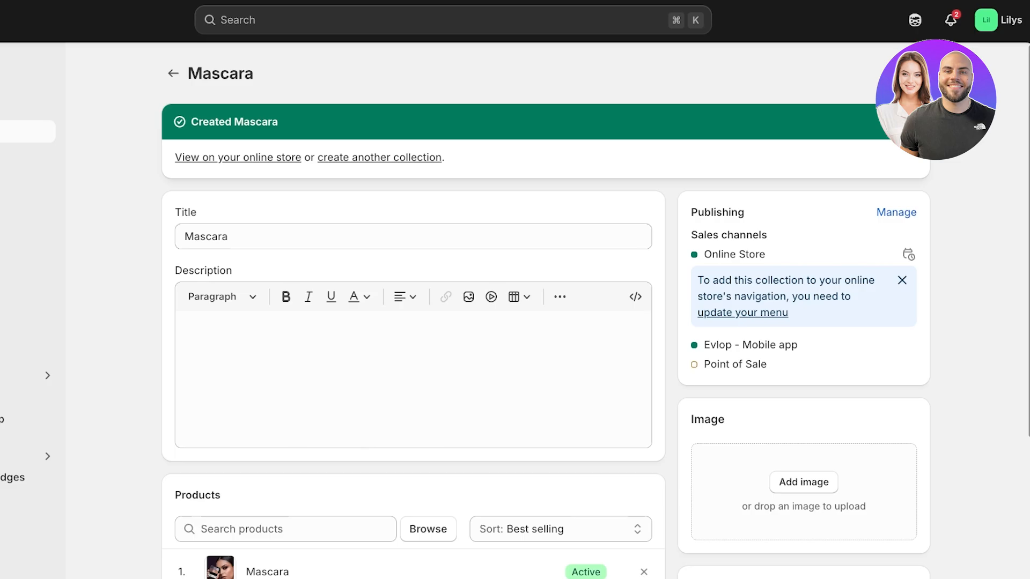
Step: Open the Eyes collection and add the Mascara product to it
{"action": "left_click", "coordinate": [173, 73]}
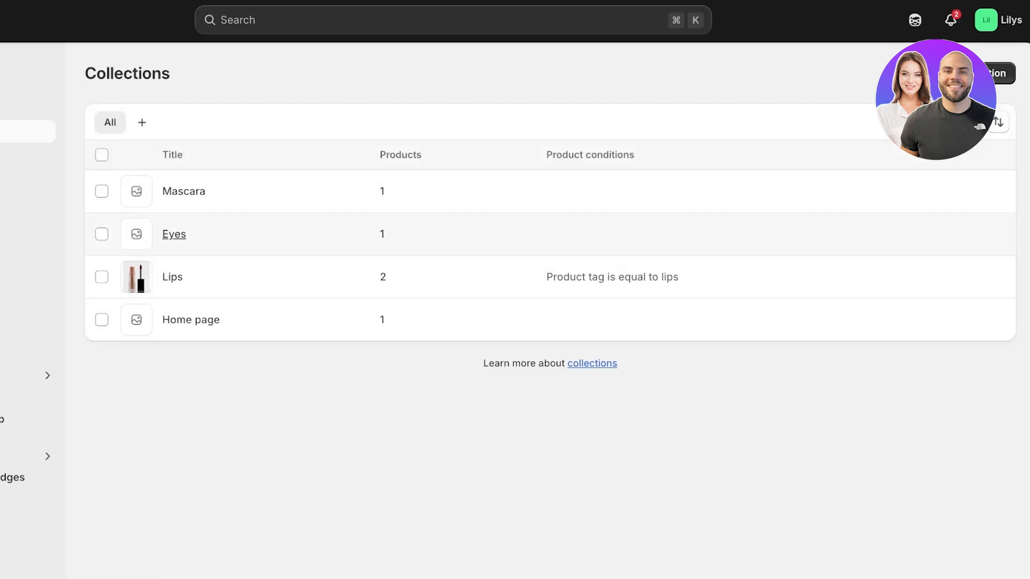
{"action": "left_click", "coordinate": [174, 233]}
{"action": "scroll", "coordinate": [289, 322], "scroll_direction": "down", "scroll_amount": 3}
{"action": "left_click", "coordinate": [201, 329]}
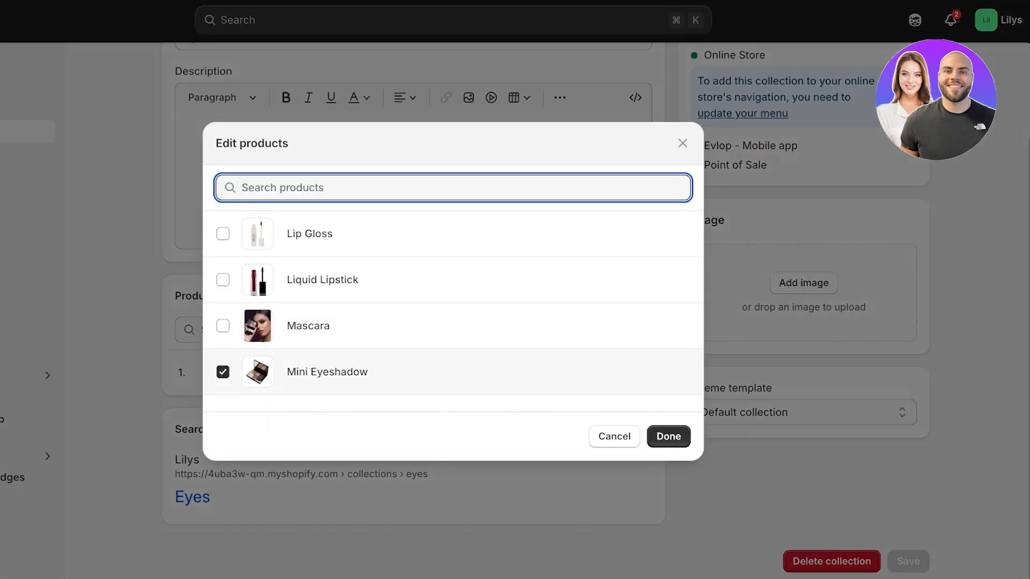
{"action": "left_click", "coordinate": [223, 324]}
{"action": "left_click", "coordinate": [667, 434]}
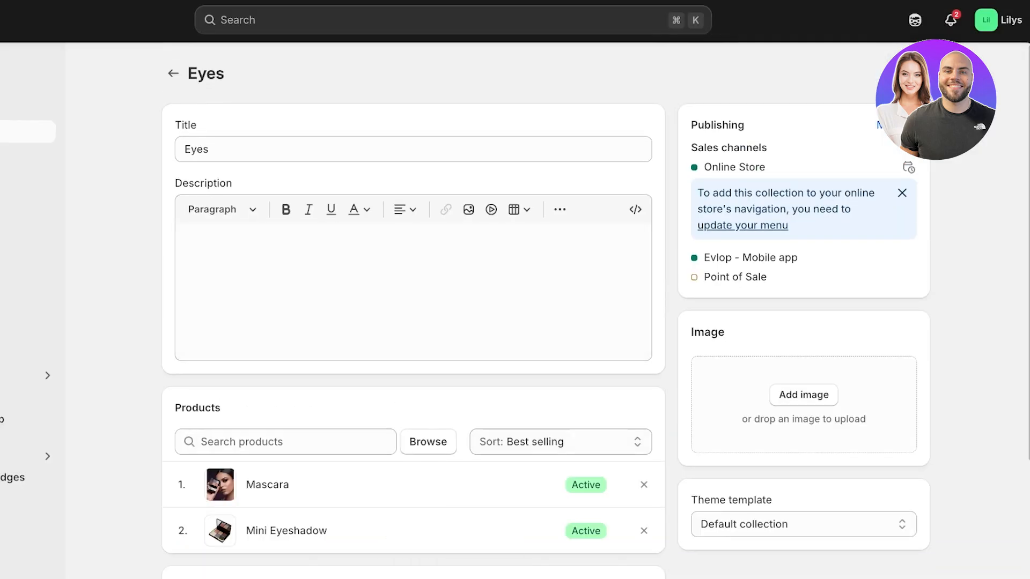
Step: Create a manual collection titled Eyeshadow containing the Mini Eyeshadow product, and save it
{"action": "key", "text": "alt+Left"}
{"action": "type", "text": "dow"}
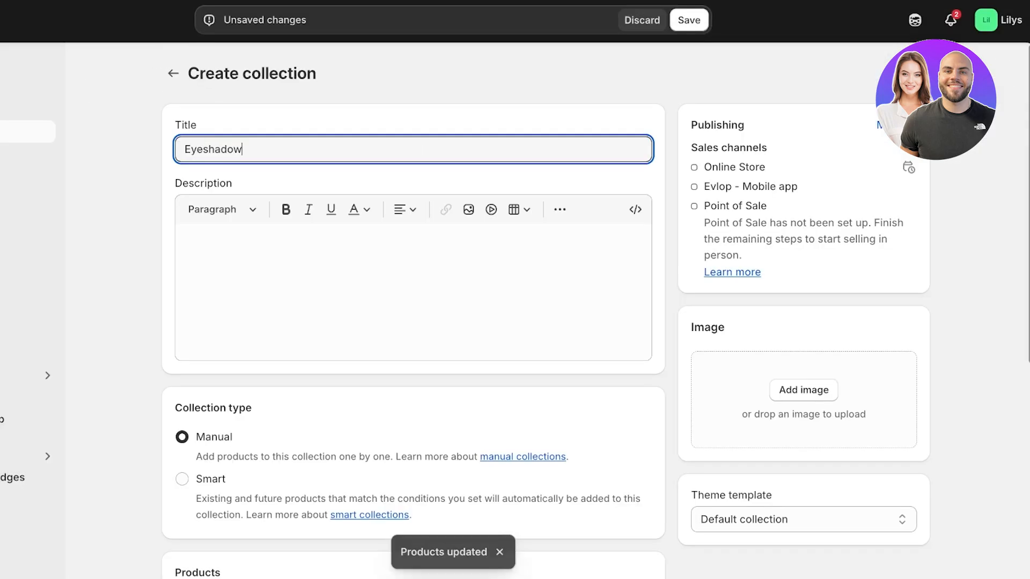
{"action": "scroll", "coordinate": [514, 289], "scroll_direction": "down", "scroll_amount": 7}
{"action": "left_click", "coordinate": [286, 229]}
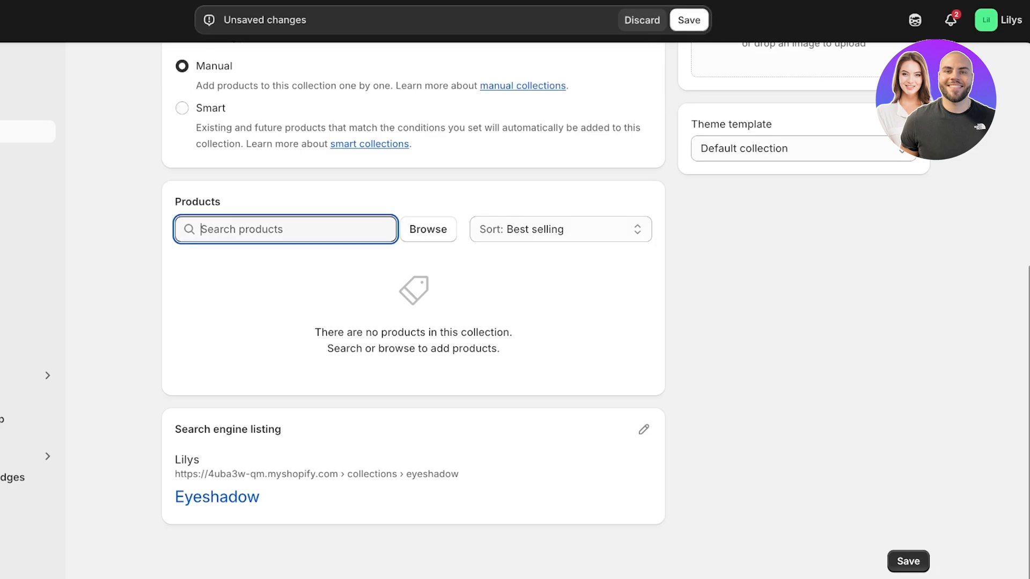
{"action": "left_click", "coordinate": [428, 229]}
{"action": "left_click", "coordinate": [223, 372]}
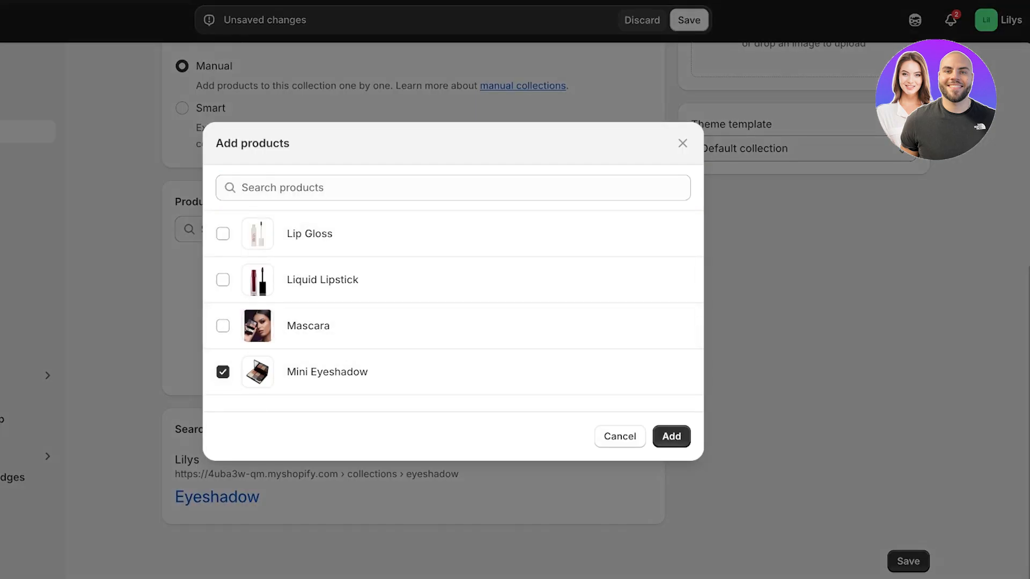
{"action": "left_click", "coordinate": [672, 437]}
{"action": "left_click", "coordinate": [688, 20]}
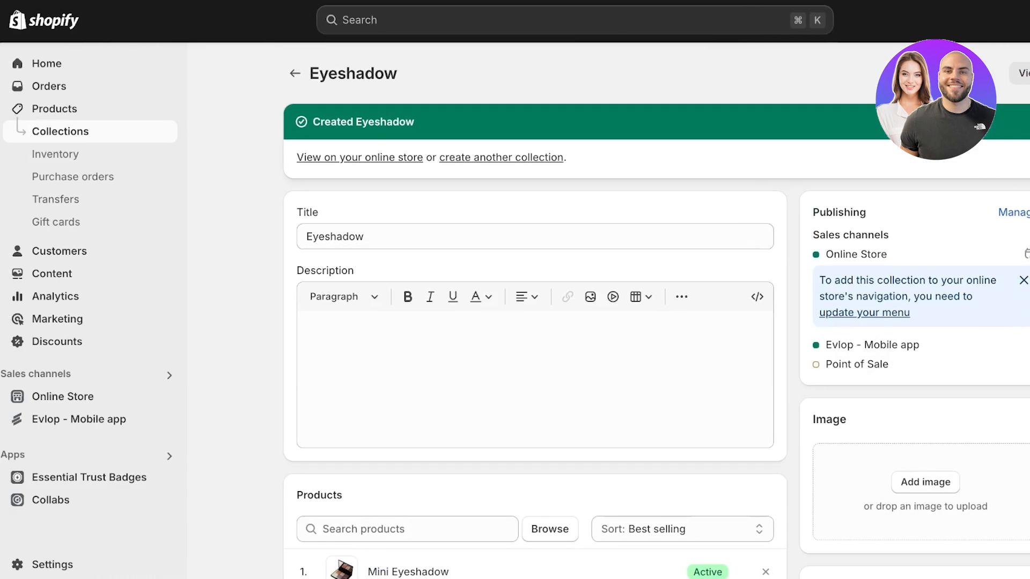
Step: Open the online store's Main menu for editing and expand its Product Types item
{"action": "left_click", "coordinate": [206, 71]}
{"action": "left_click", "coordinate": [59, 374]}
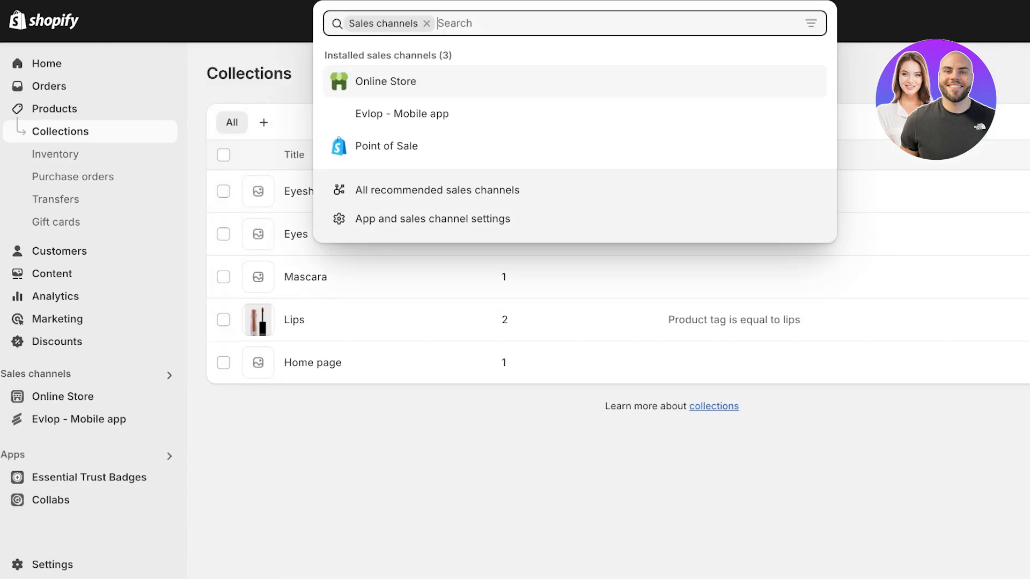
{"action": "left_click", "coordinate": [63, 396]}
{"action": "left_click", "coordinate": [59, 367]}
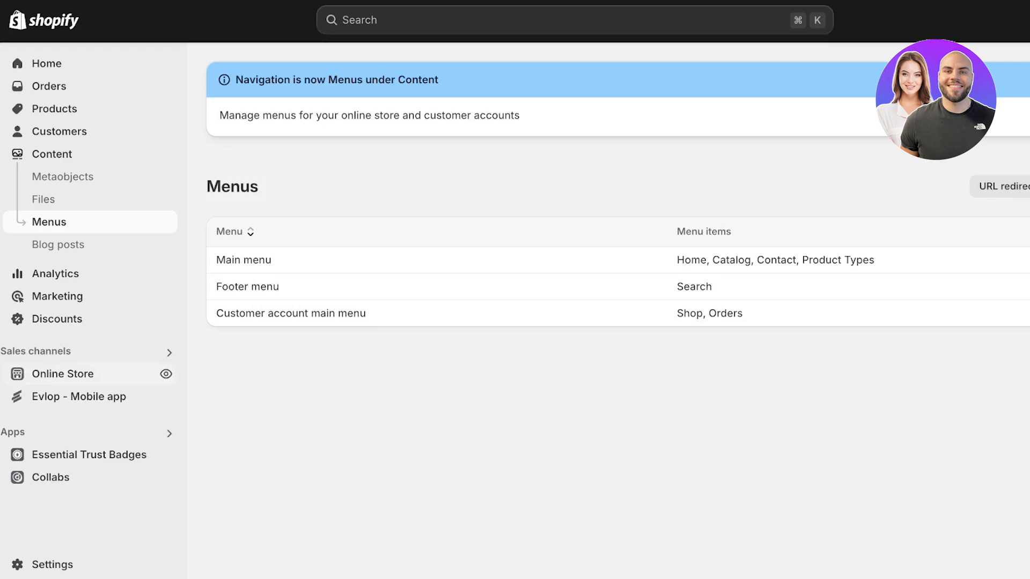
{"action": "left_click", "coordinate": [243, 260]}
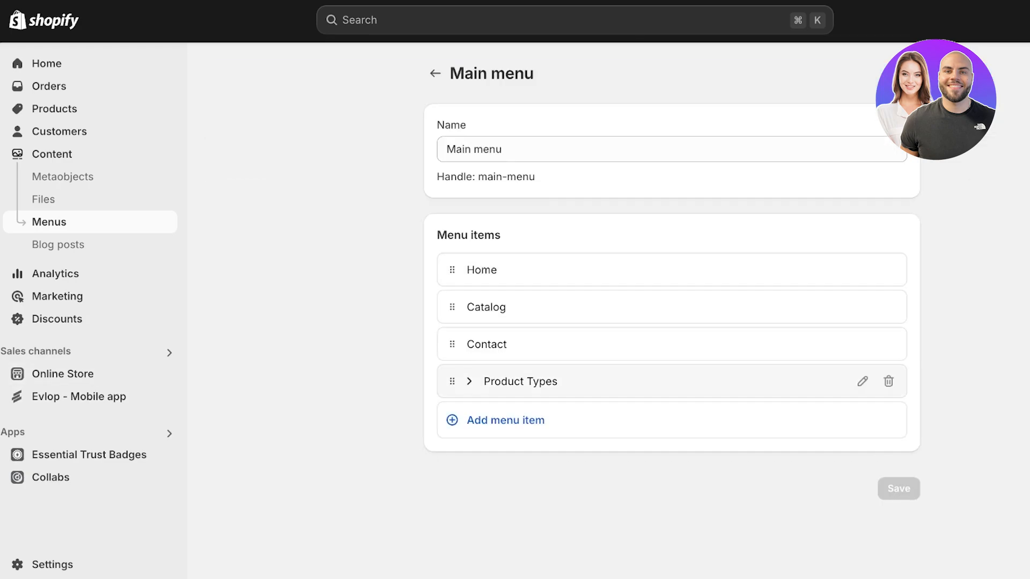
{"action": "left_click", "coordinate": [469, 382]}
{"action": "scroll", "coordinate": [504, 429], "scroll_direction": "down", "scroll_amount": 1}
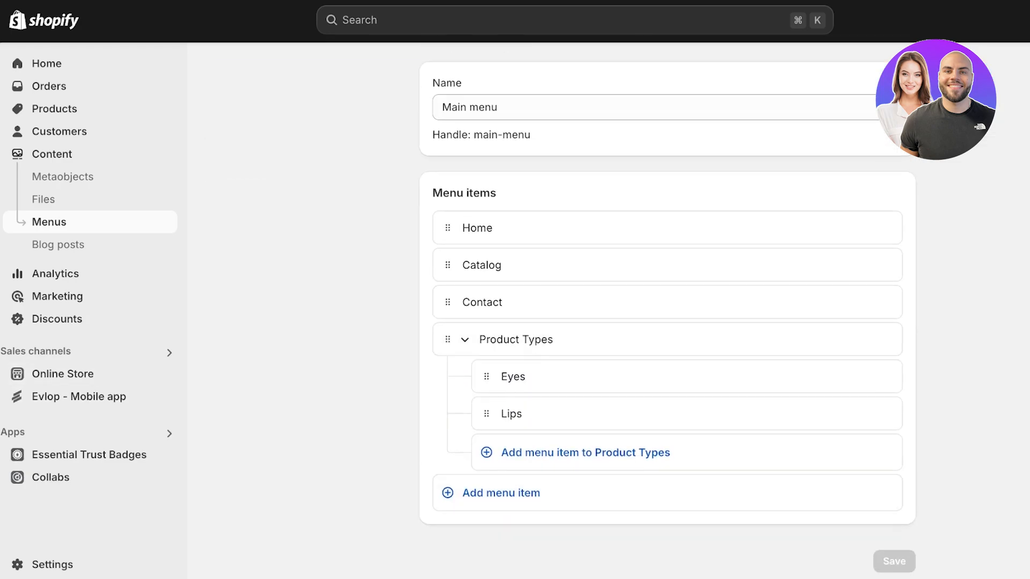
Step: Add a menu item labelled Eyeshadow that links to the Eyeshadow collection
{"action": "left_click", "coordinate": [501, 493]}
{"action": "type", "text": "Eyeshadow"}
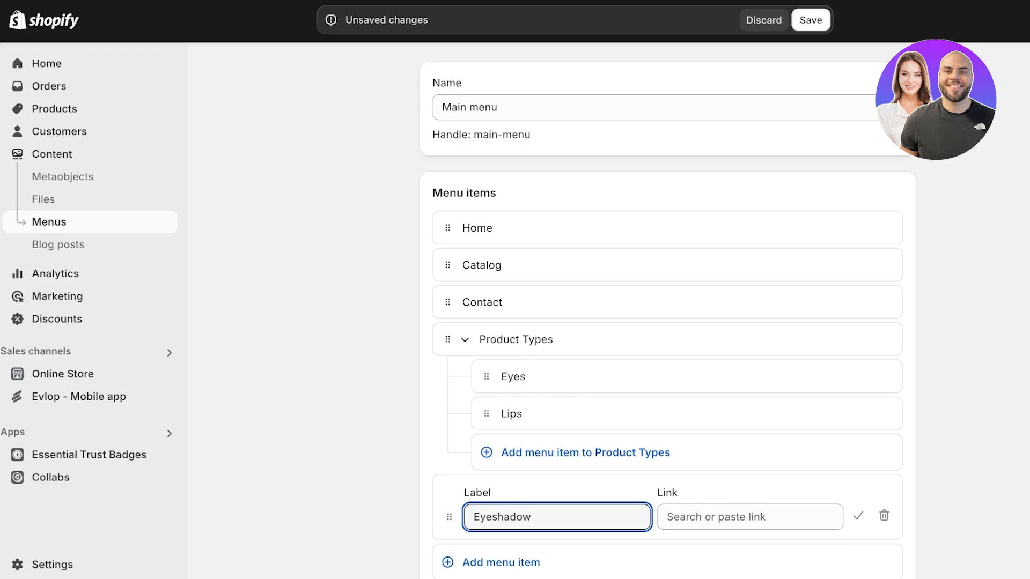
{"action": "left_click", "coordinate": [749, 517]}
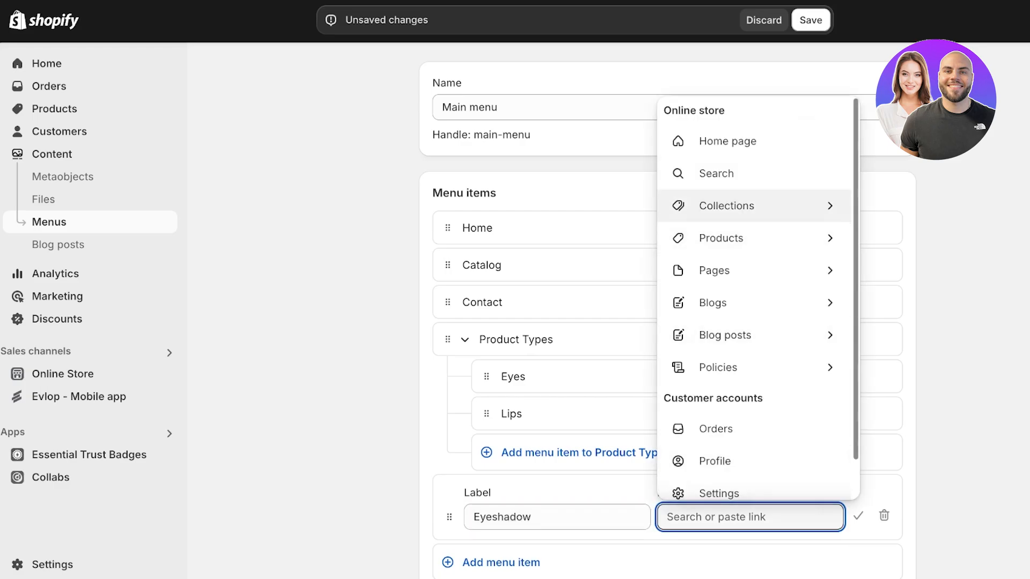
{"action": "left_click", "coordinate": [728, 214]}
{"action": "left_click", "coordinate": [728, 387]}
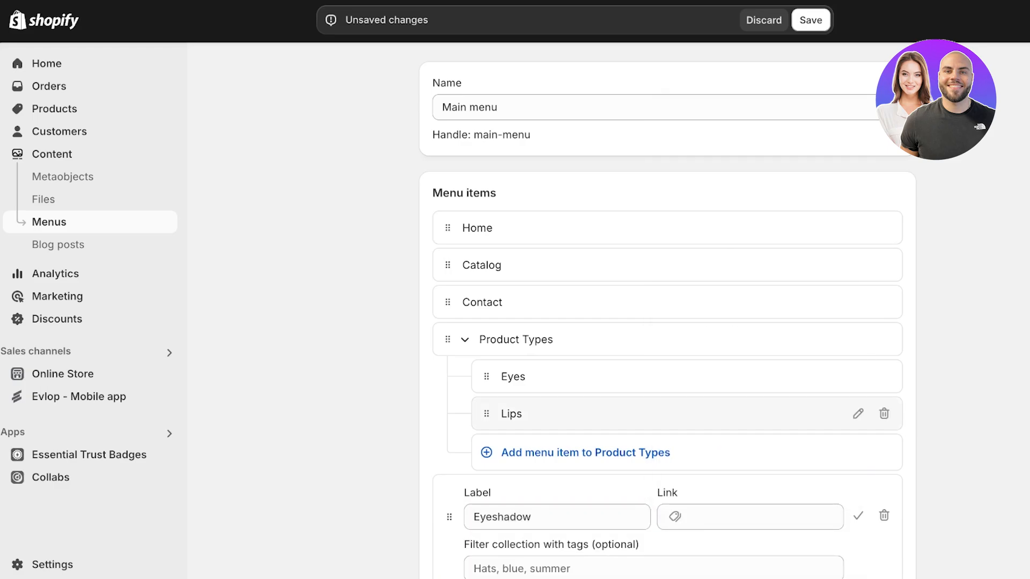
Step: Add another menu item that links to the Mascara collection
{"action": "scroll", "coordinate": [665, 322], "scroll_direction": "down", "scroll_amount": 2}
{"action": "left_click", "coordinate": [500, 492]}
{"action": "left_click", "coordinate": [749, 517]}
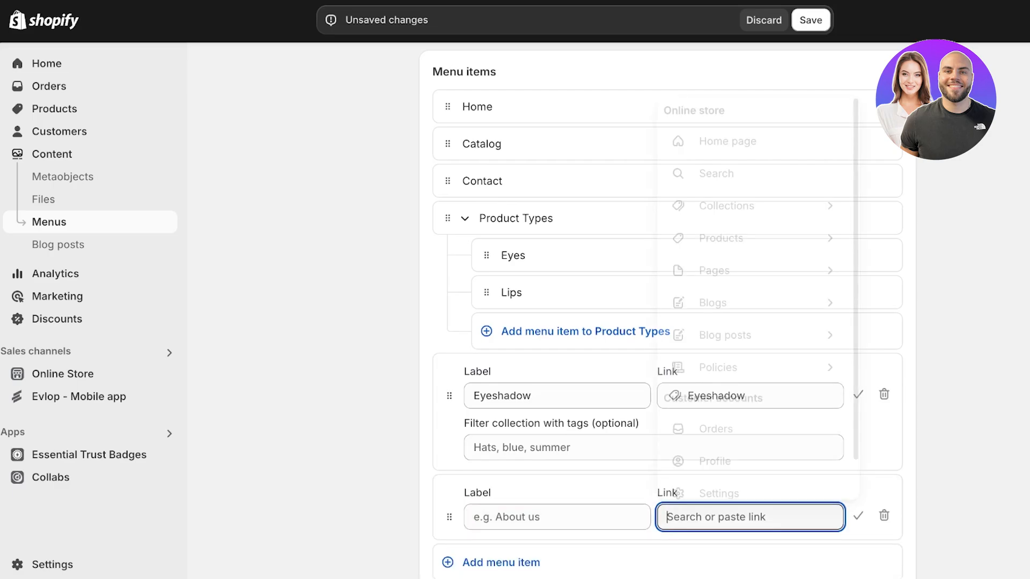
{"action": "left_click", "coordinate": [727, 204]}
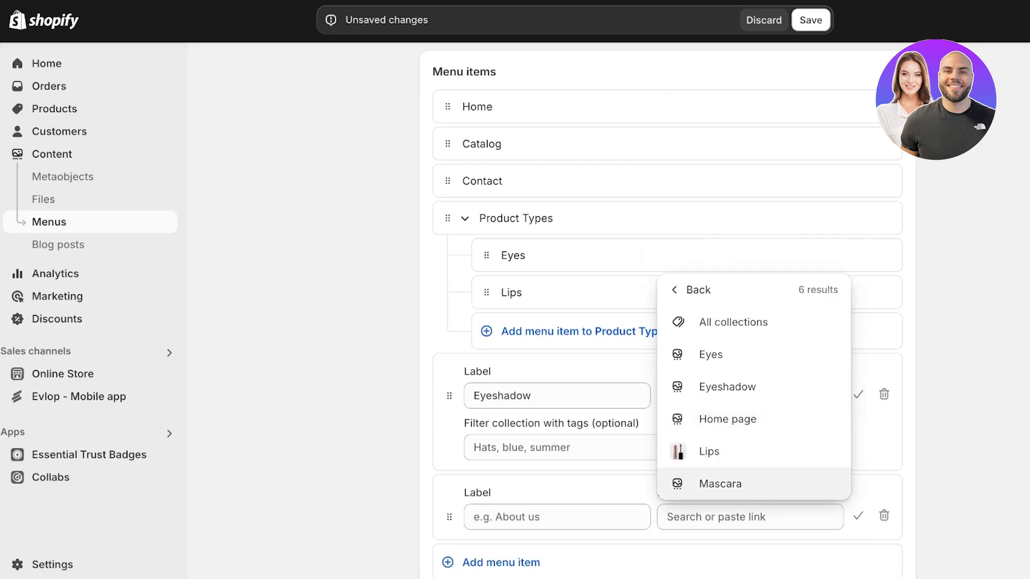
{"action": "left_click", "coordinate": [720, 483]}
Step: Nest the Mascara and Eyeshadow menu items under Eyes within Product Types, with Mascara first
{"action": "scroll", "coordinate": [589, 376], "scroll_direction": "down", "scroll_amount": 2}
{"action": "left_click_drag", "start_coordinate": [450, 395], "coordinate": [526, 290]}
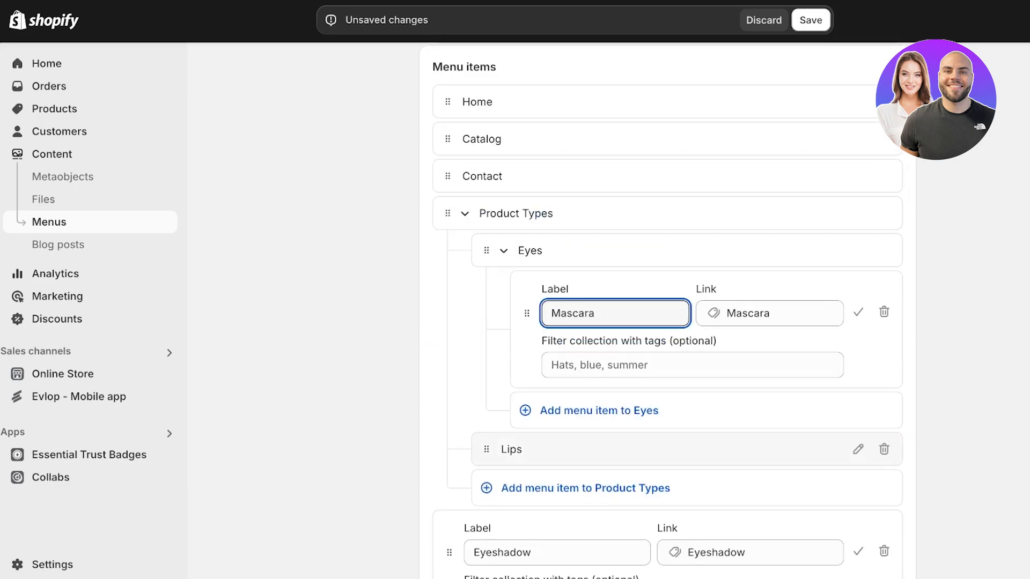
{"action": "scroll", "coordinate": [520, 269], "scroll_direction": "down", "scroll_amount": 3}
{"action": "scroll", "coordinate": [504, 214], "scroll_direction": "up", "scroll_amount": 1}
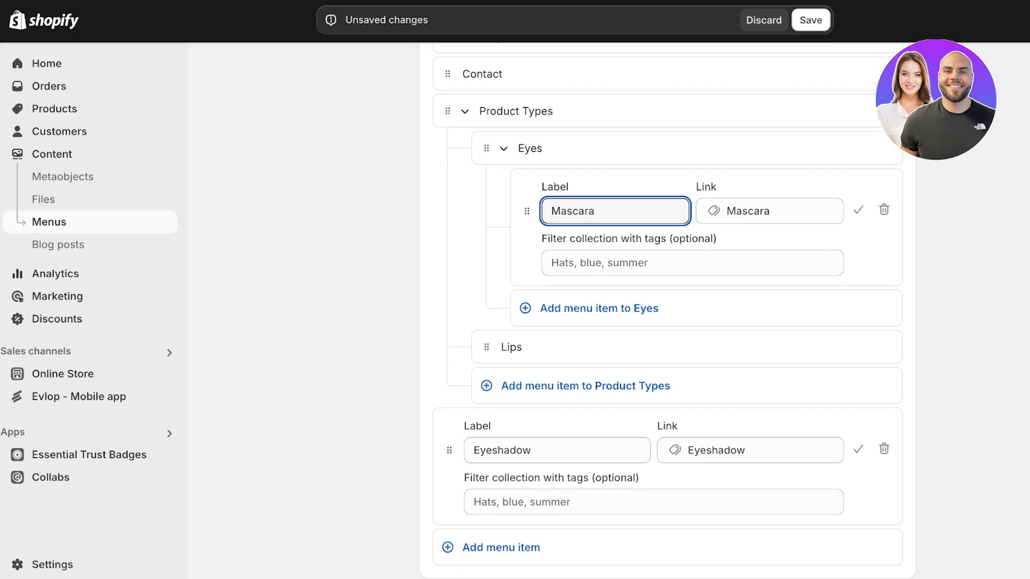
{"action": "left_click_drag", "start_coordinate": [449, 450], "coordinate": [456, 344]}
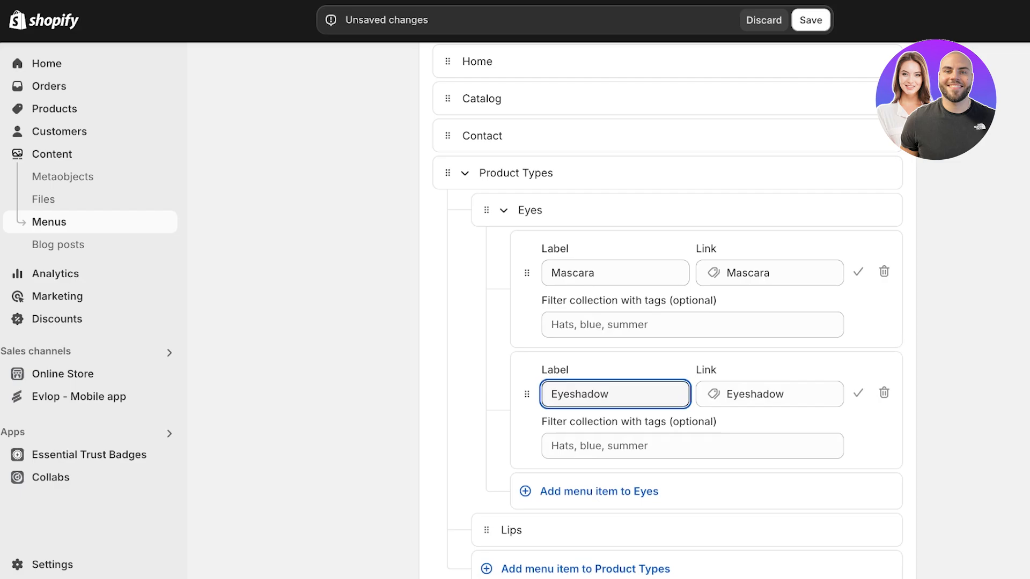
Step: Confirm the Eyeshadow and Mascara menu items and save the main menu
{"action": "left_click", "coordinate": [858, 393]}
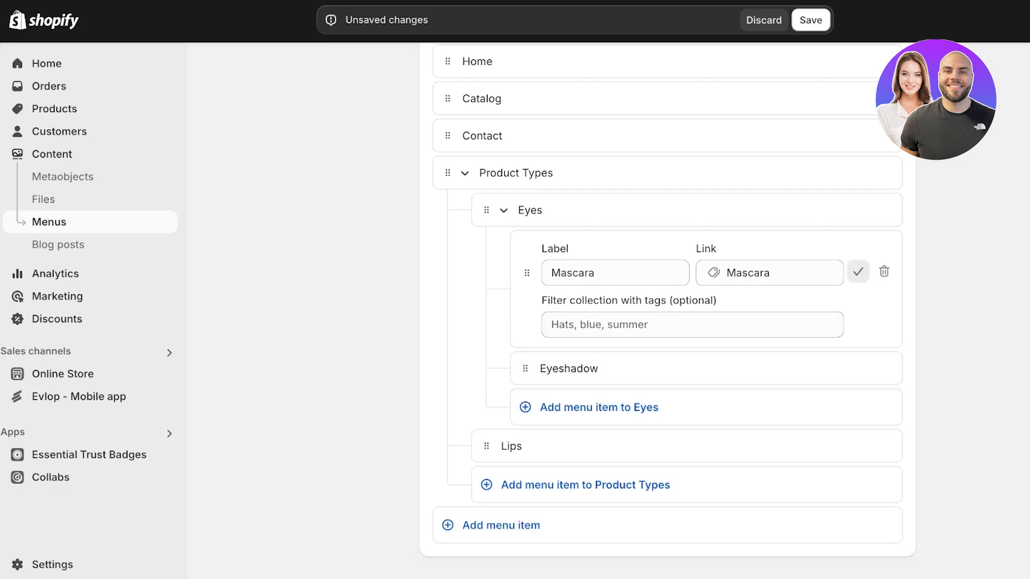
{"action": "left_click", "coordinate": [858, 271]}
{"action": "left_click", "coordinate": [811, 20]}
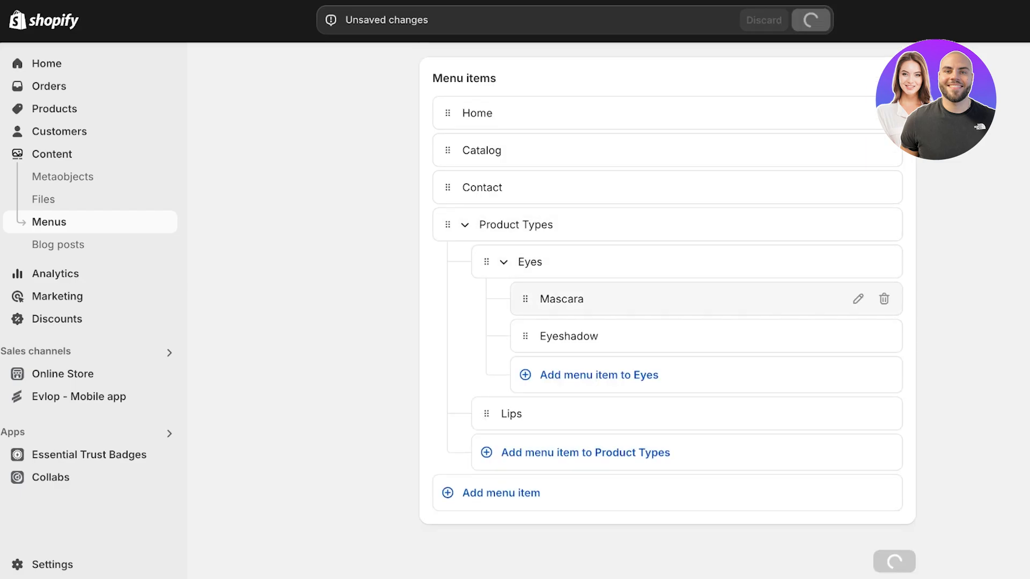